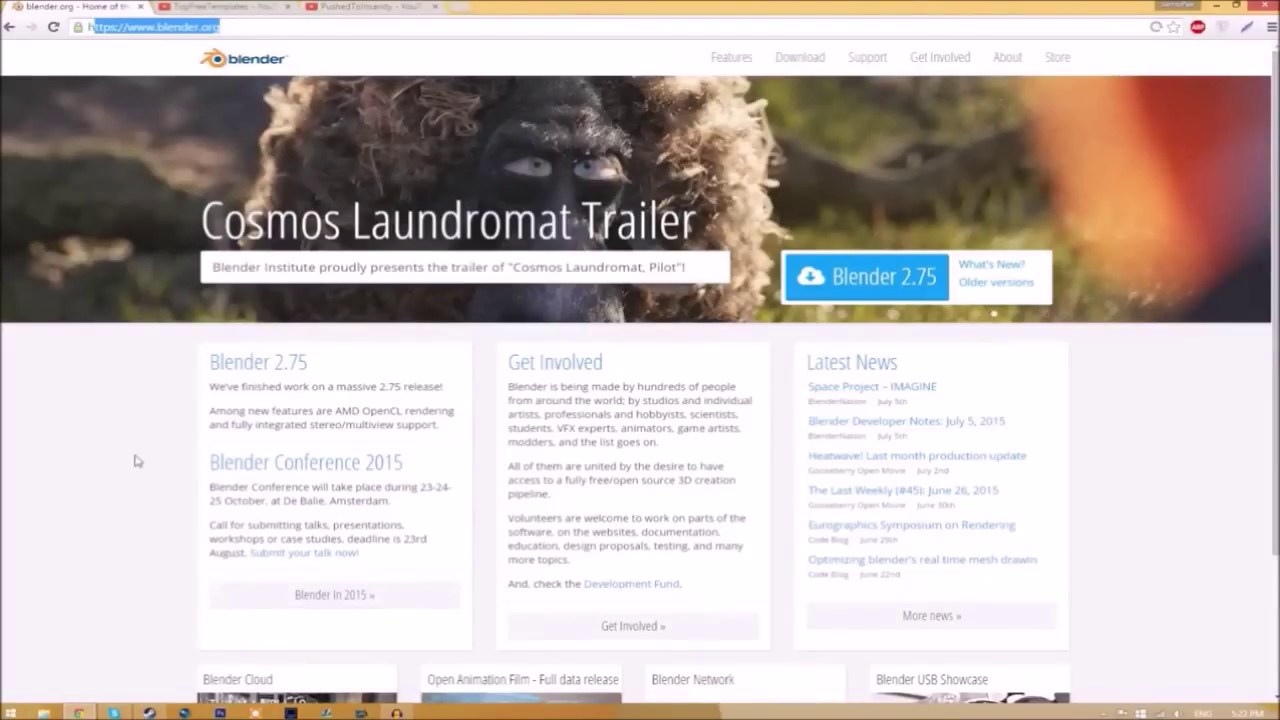
# Start the Blender 2.75 download from blender.org, then view the TopFreeTemplates YouTube videos page
pyautogui.click(157, 481)
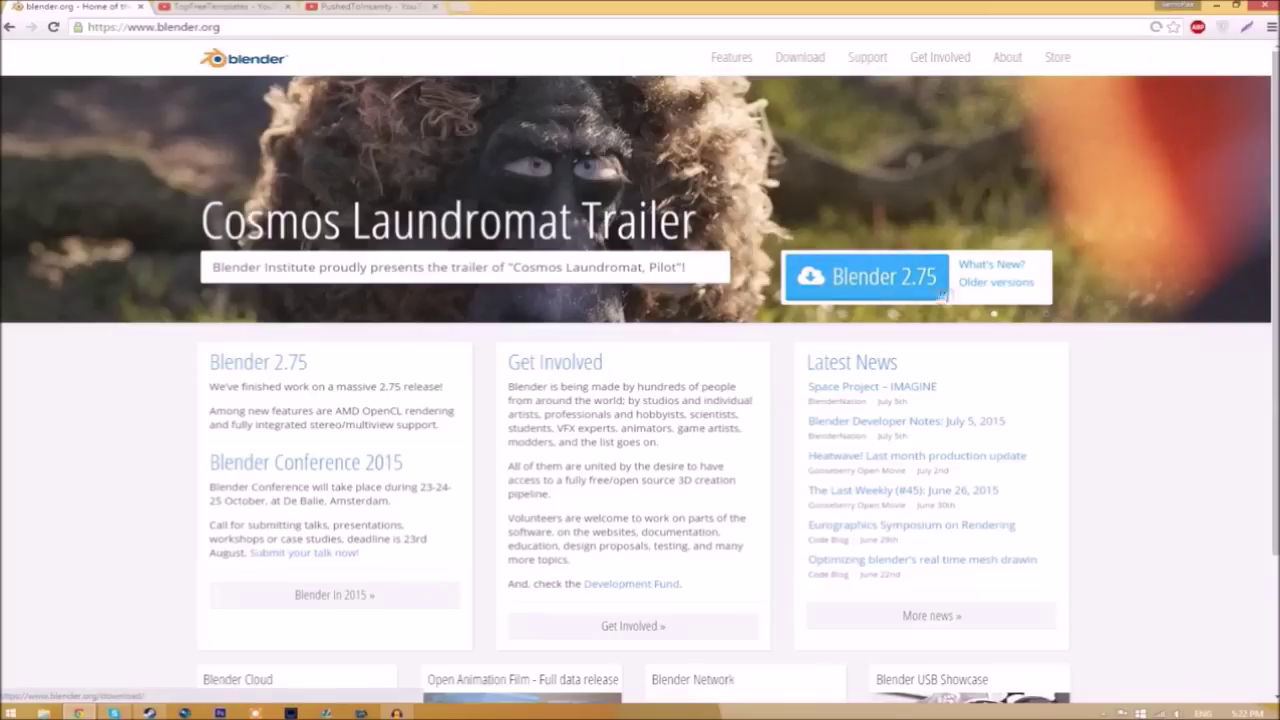
pyautogui.click(879, 285)
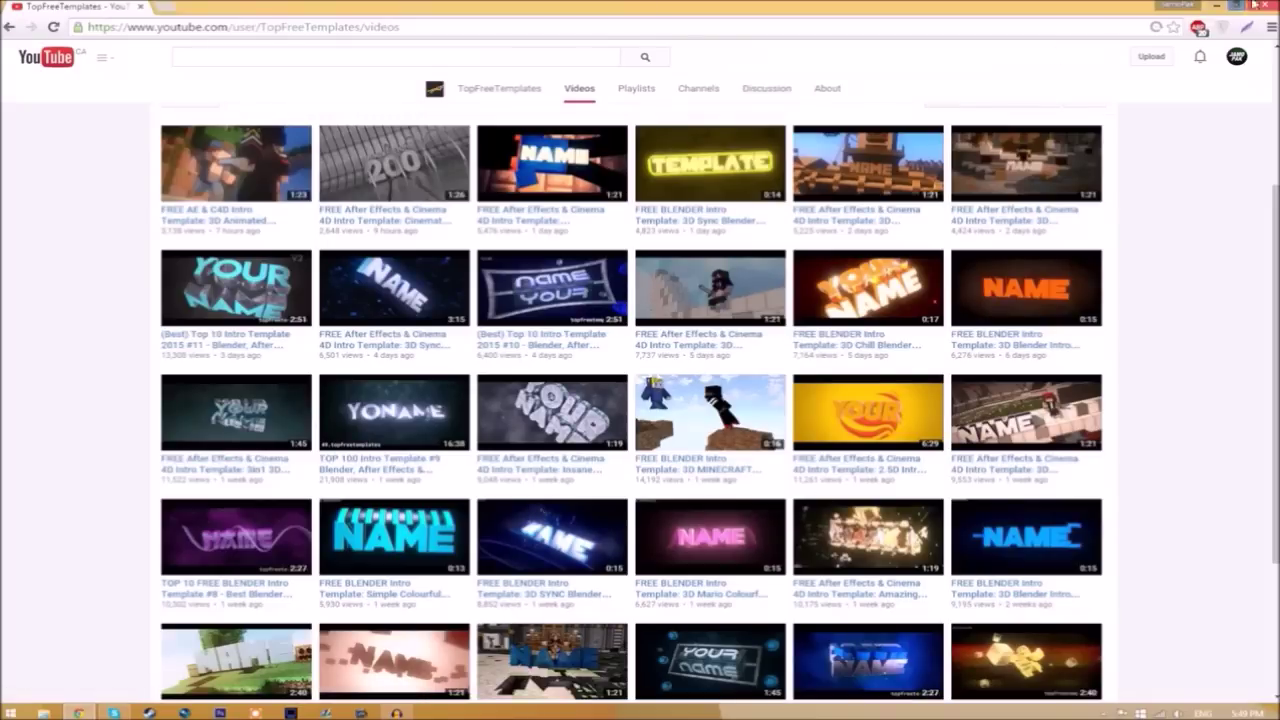
# Extract the Intro Template archive to a folder beside it on the desktop and check its contents
pyautogui.click(1213, 6)
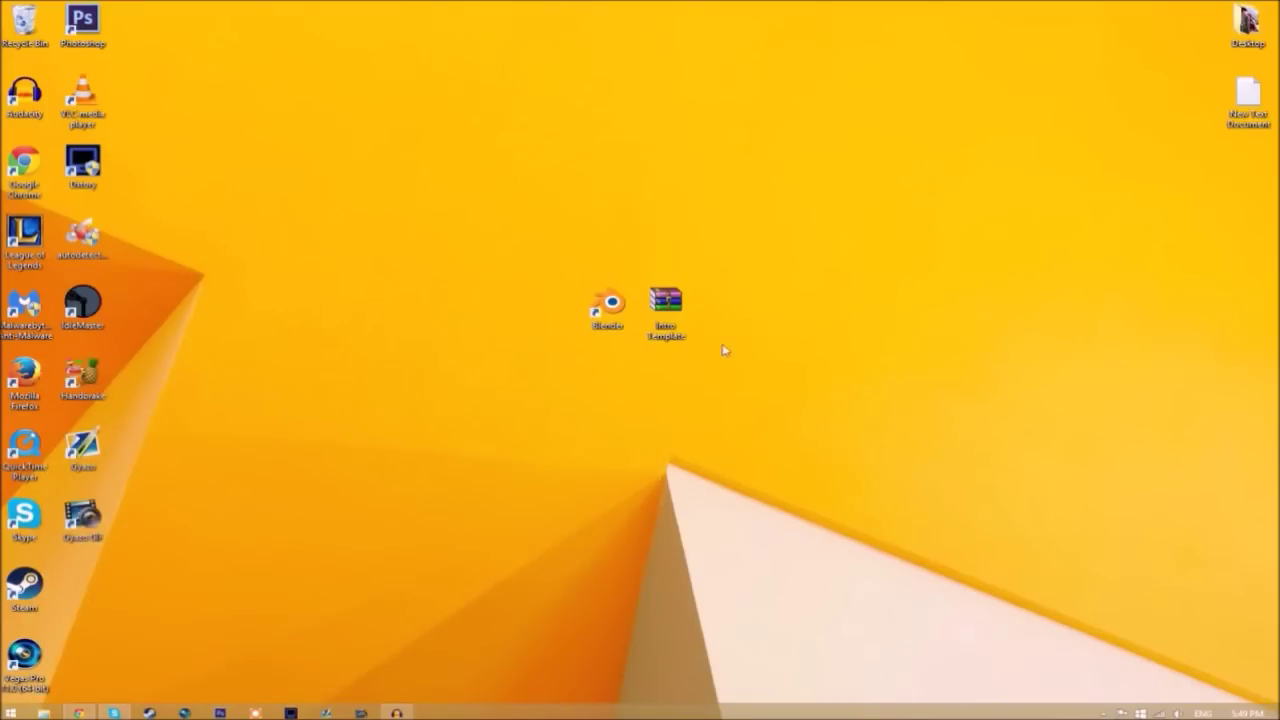
pyautogui.rightClick(660, 302)
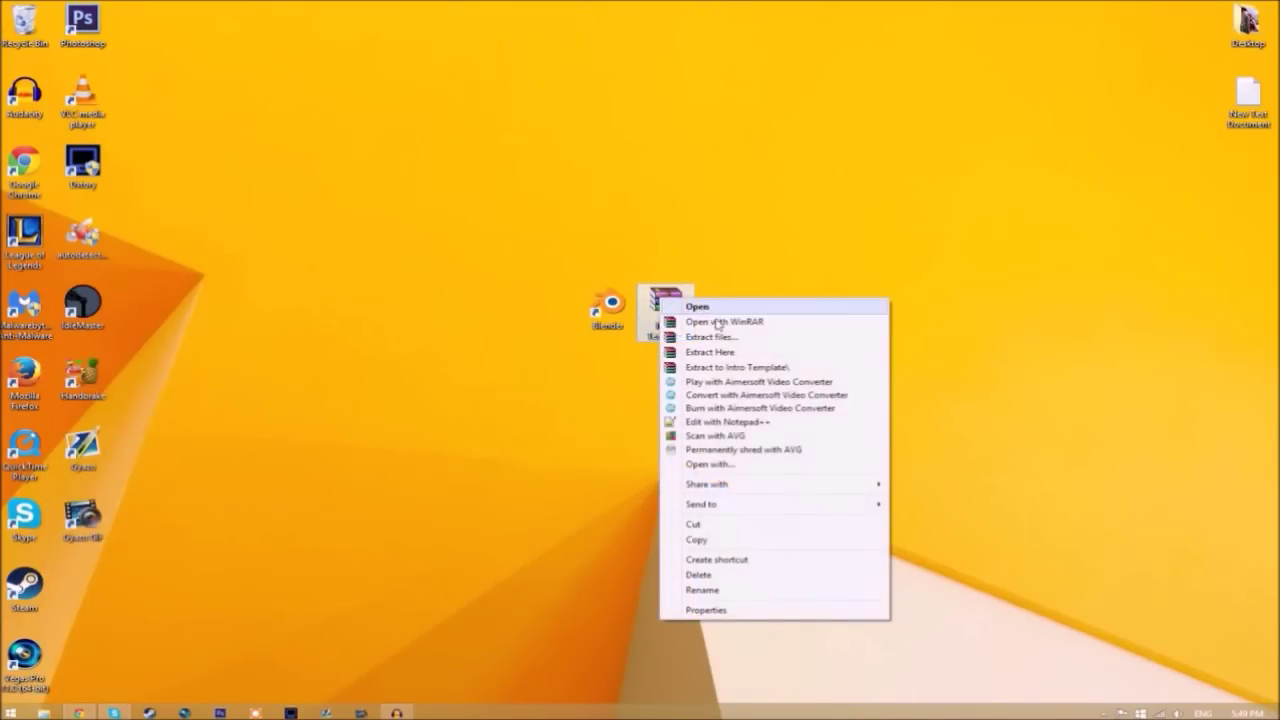
pyautogui.click(706, 352)
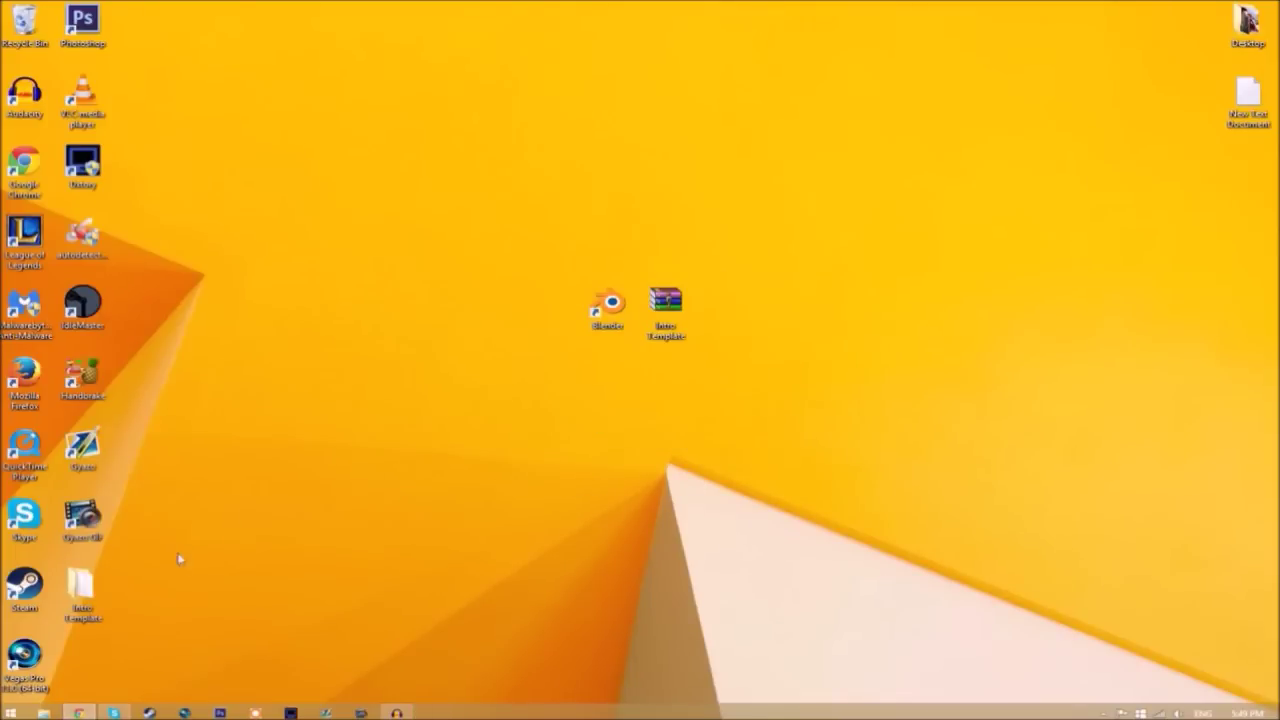
pyautogui.moveTo(82, 590); pyautogui.dragTo(726, 312)
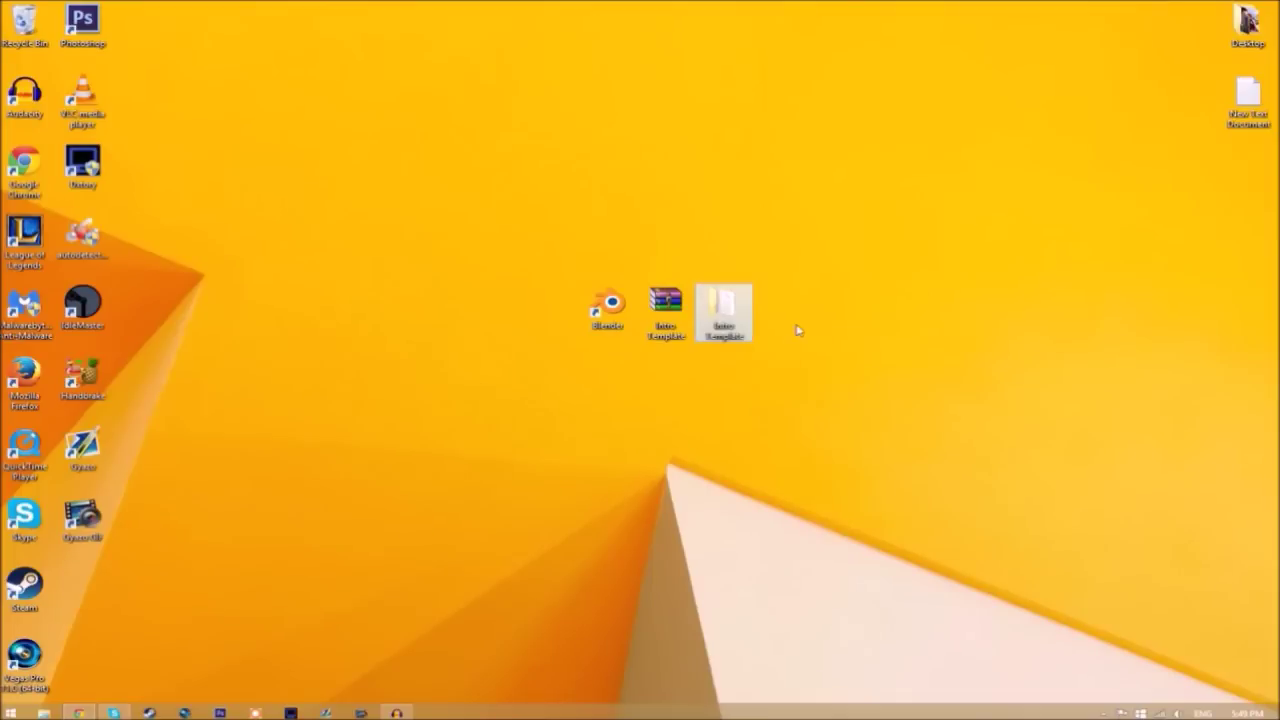
pyautogui.doubleClick(726, 310)
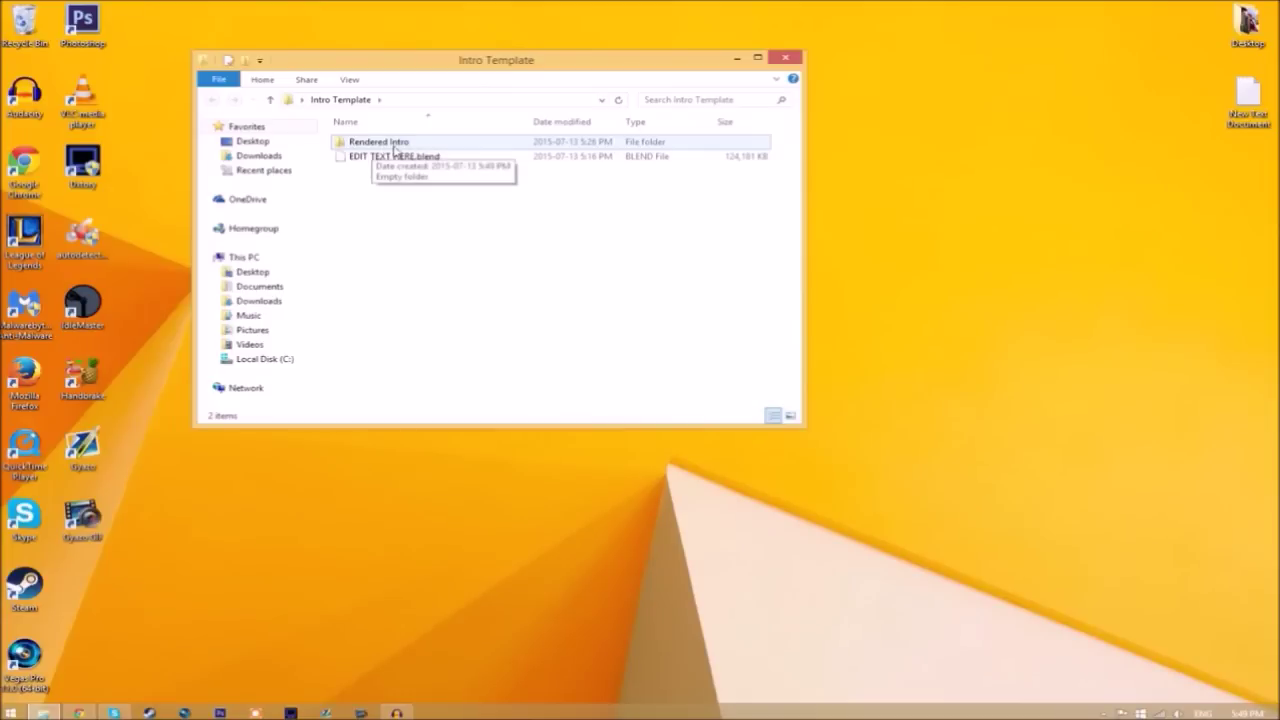
pyautogui.click(786, 58)
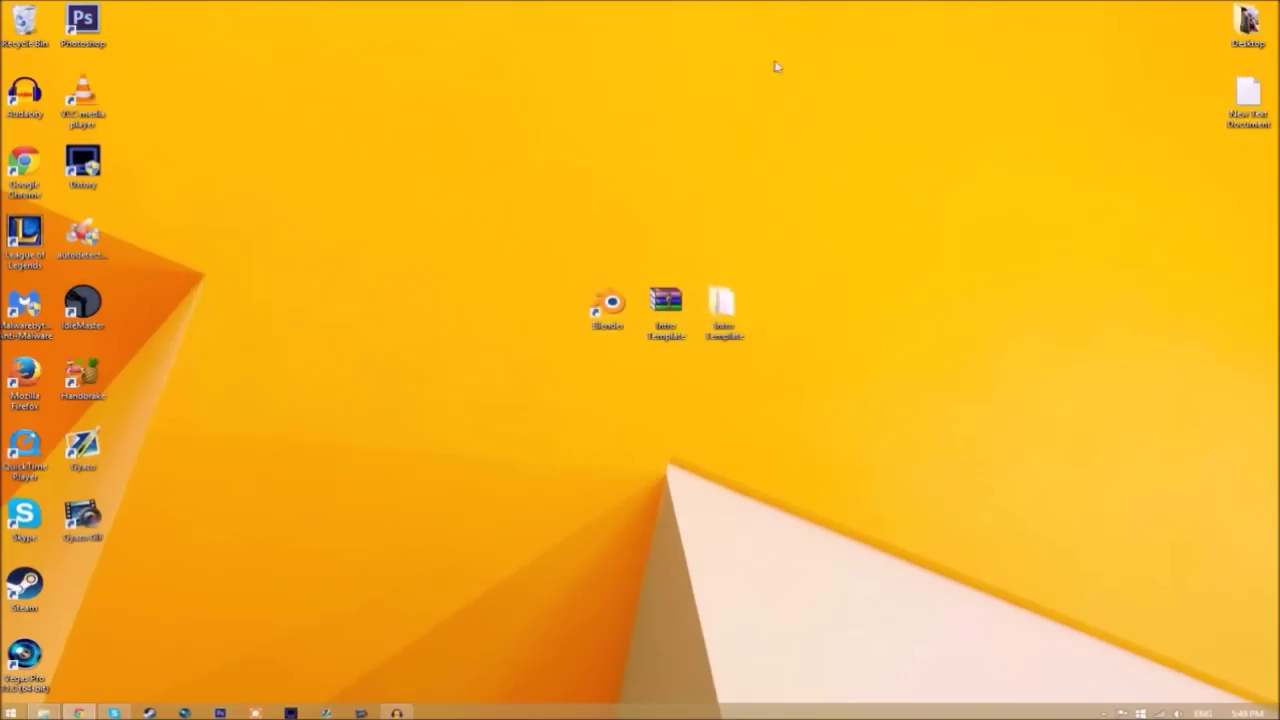
# Launch Blender and open EDIT TEXT HERE.blend from the Intro Template folder
pyautogui.doubleClick(621, 318)
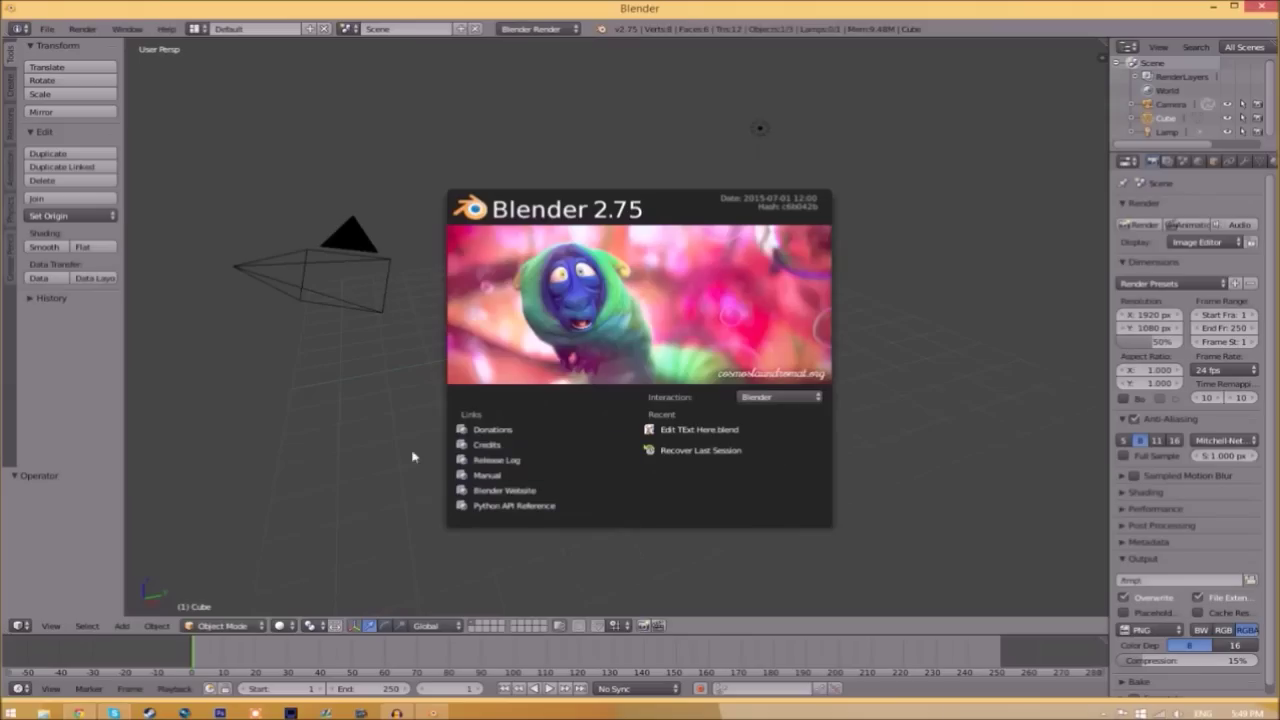
pyautogui.click(47, 30)
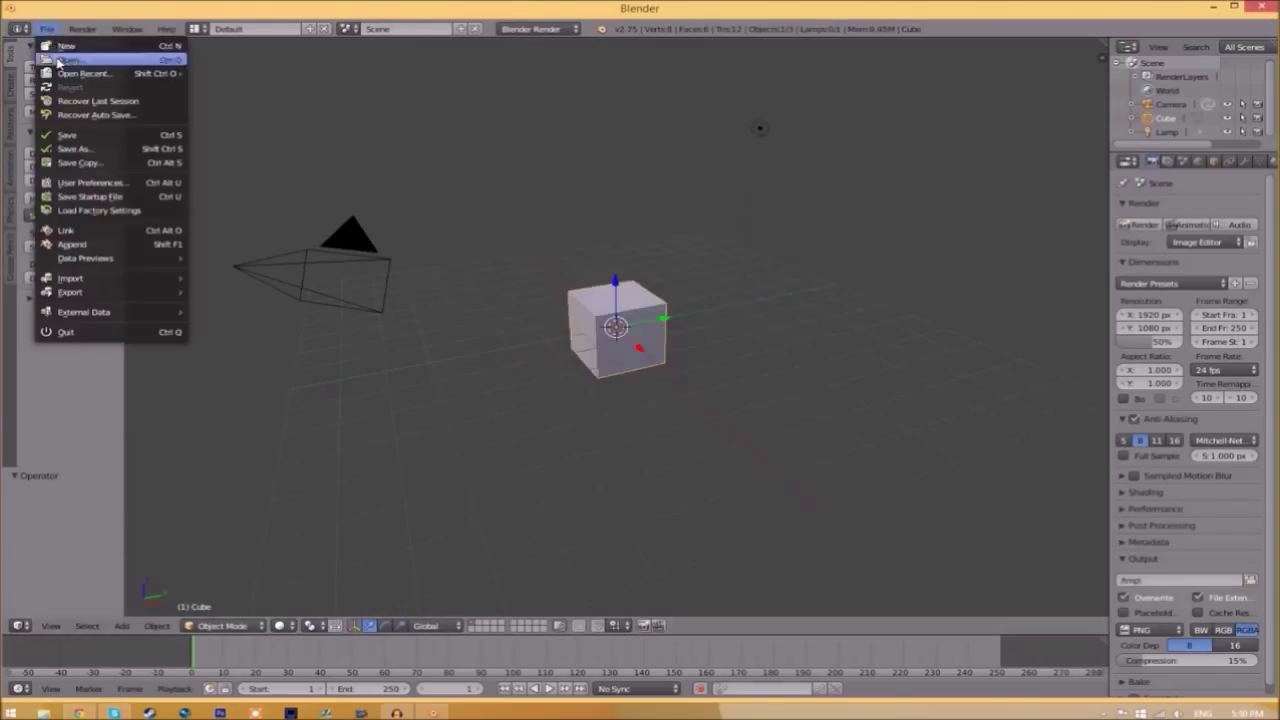
pyautogui.click(68, 59)
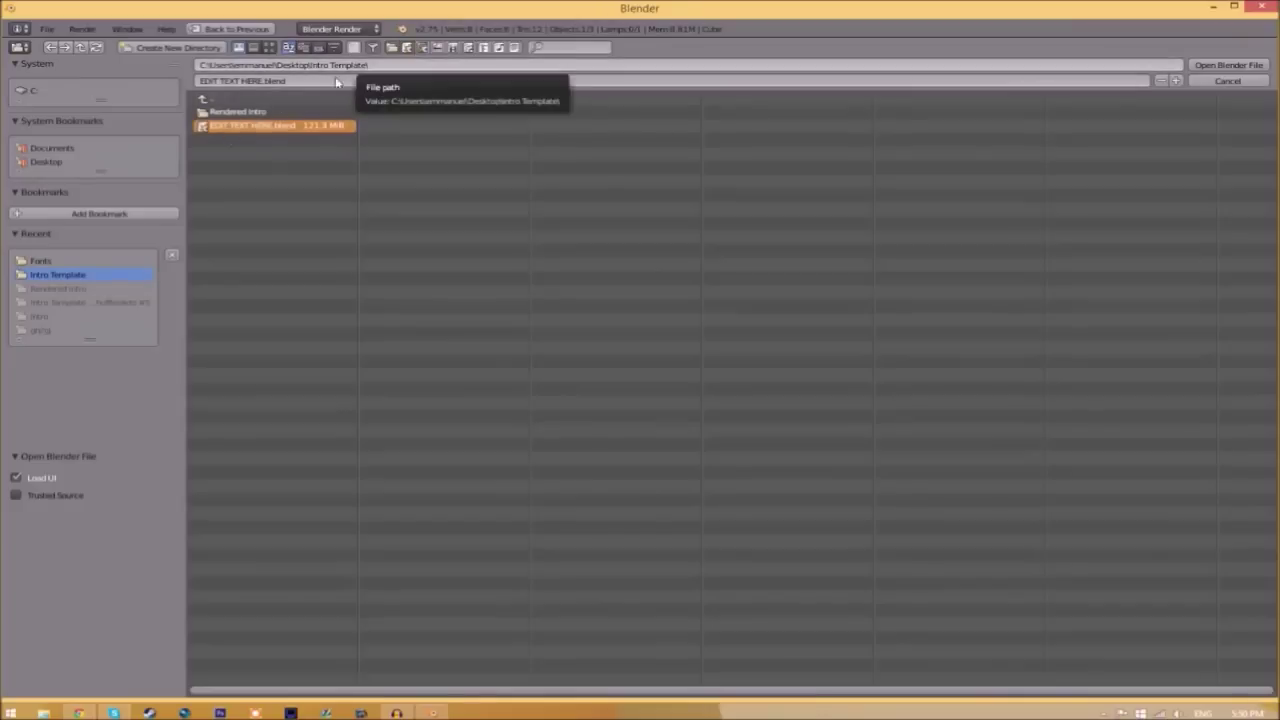
pyautogui.click(1228, 65)
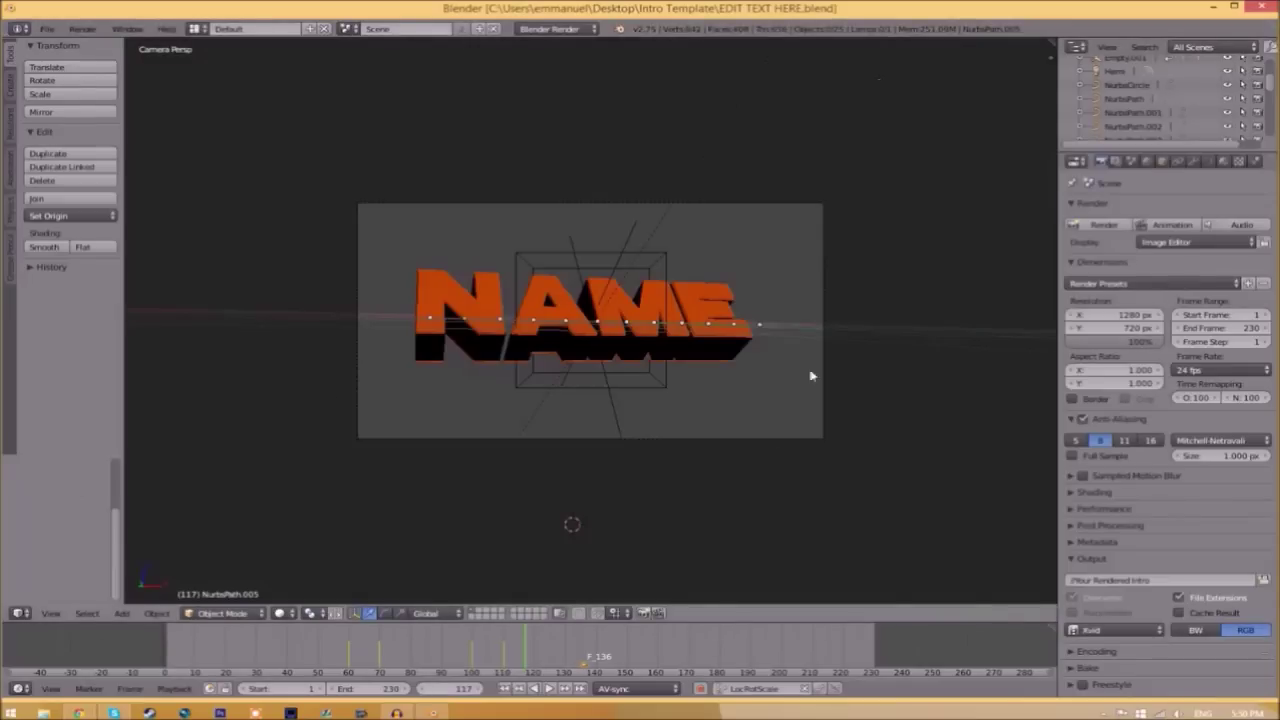
# Change the orange front title text from NAME to TFT
pyautogui.rightClick(612, 330)
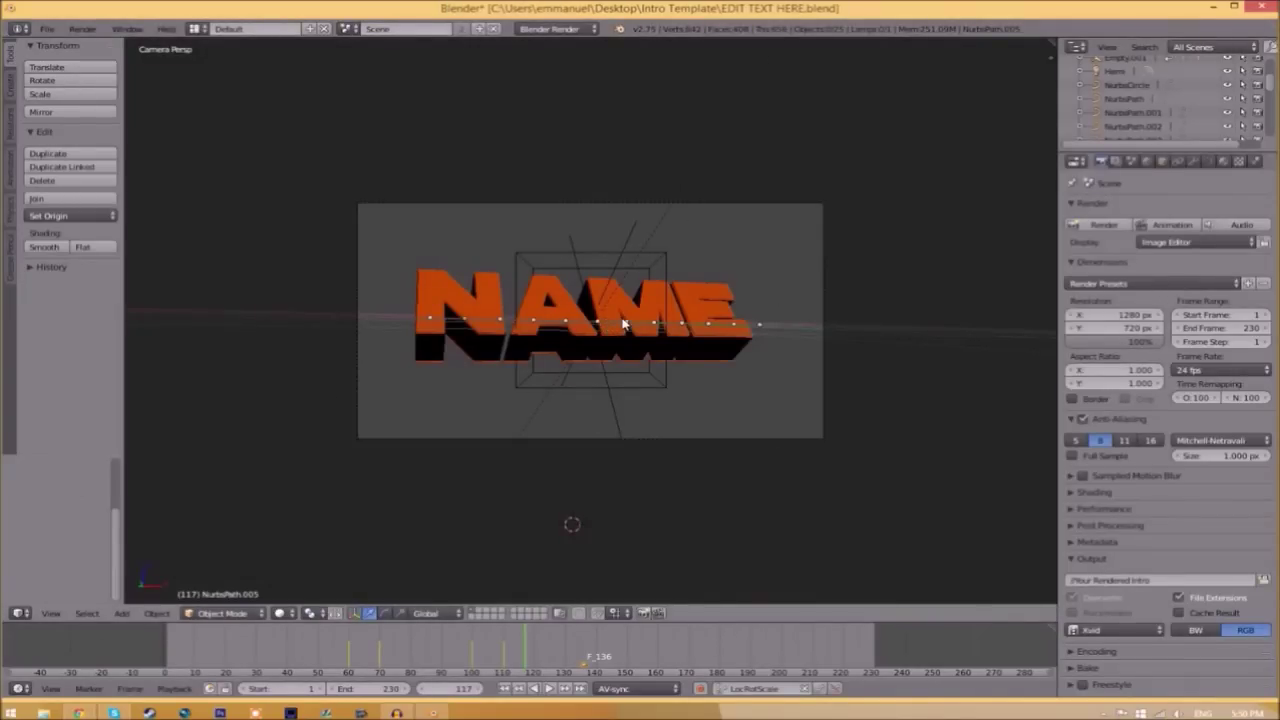
pyautogui.press('Tab')
pyautogui.press('BackSpace')
pyautogui.press('BackSpace')
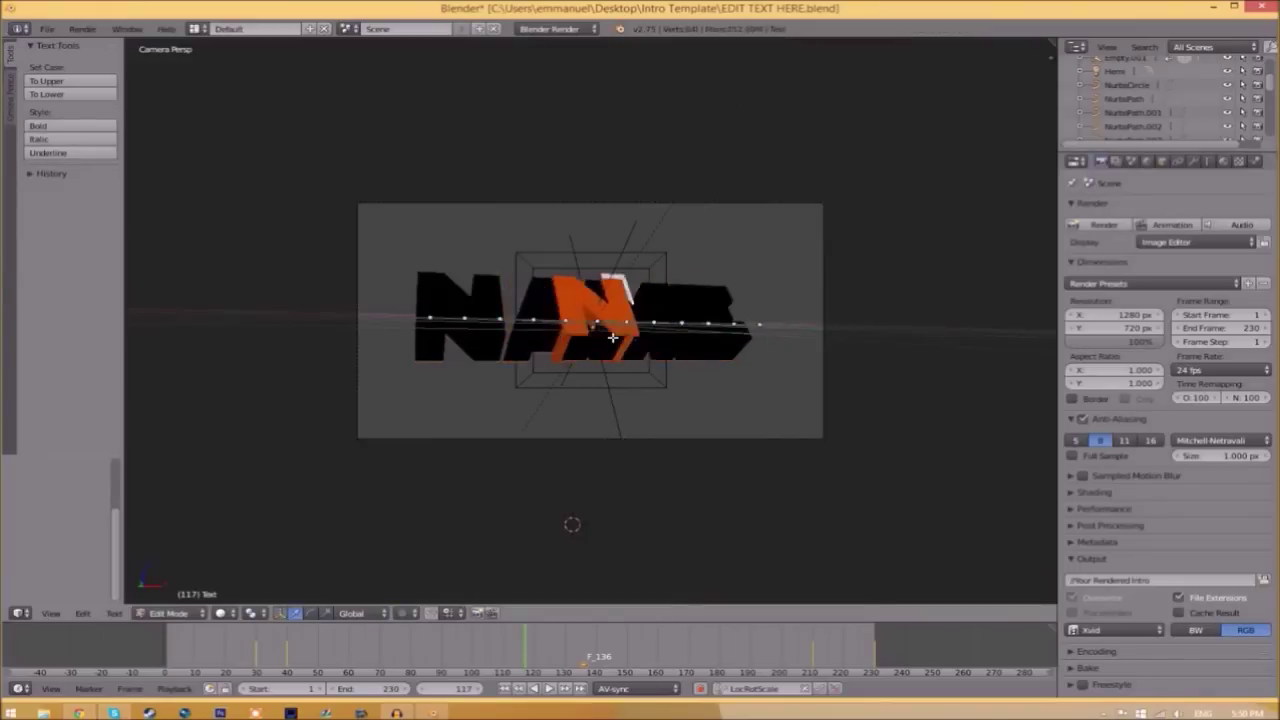
pyautogui.press('BackSpace')
pyautogui.write('TEXT')
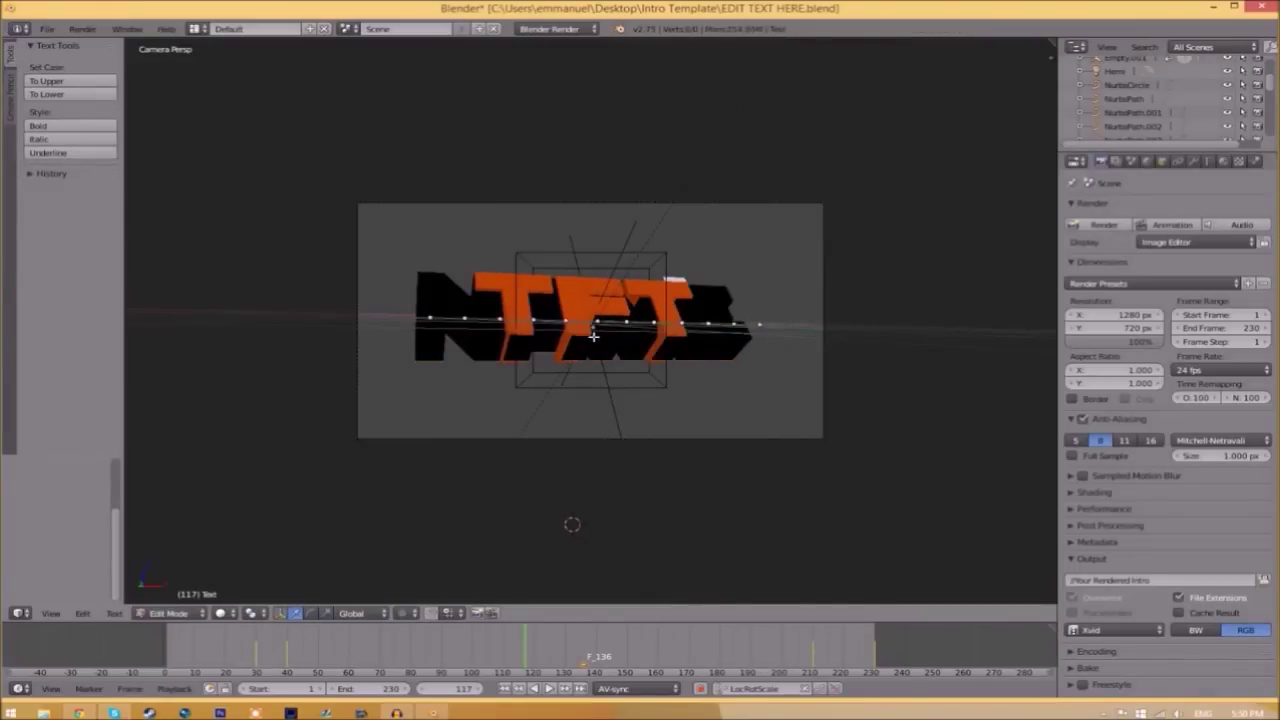
pyautogui.press('Tab')
# Change the black shadow copy's text to TFT as well
pyautogui.rightClick(678, 348)
pyautogui.press('Tab')
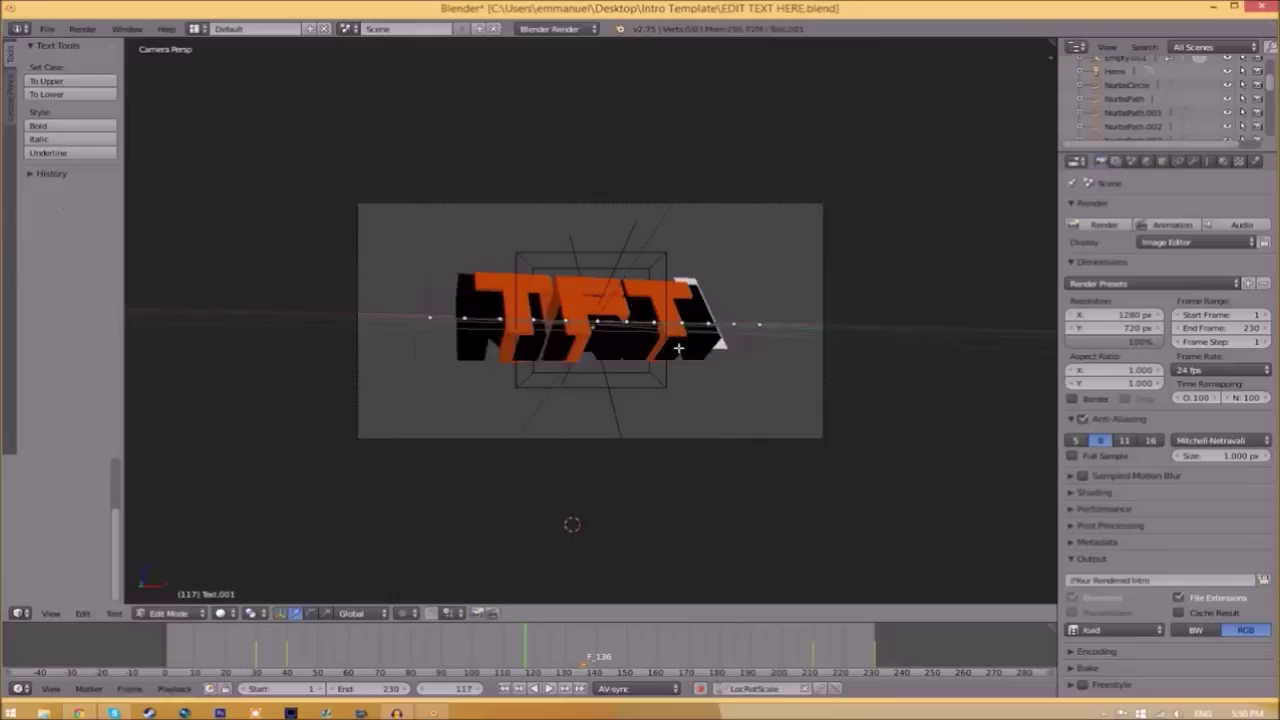
pyautogui.press('BackSpace')
pyautogui.press('BackSpace')
pyautogui.press('BackSpace')
pyautogui.write('TEX')
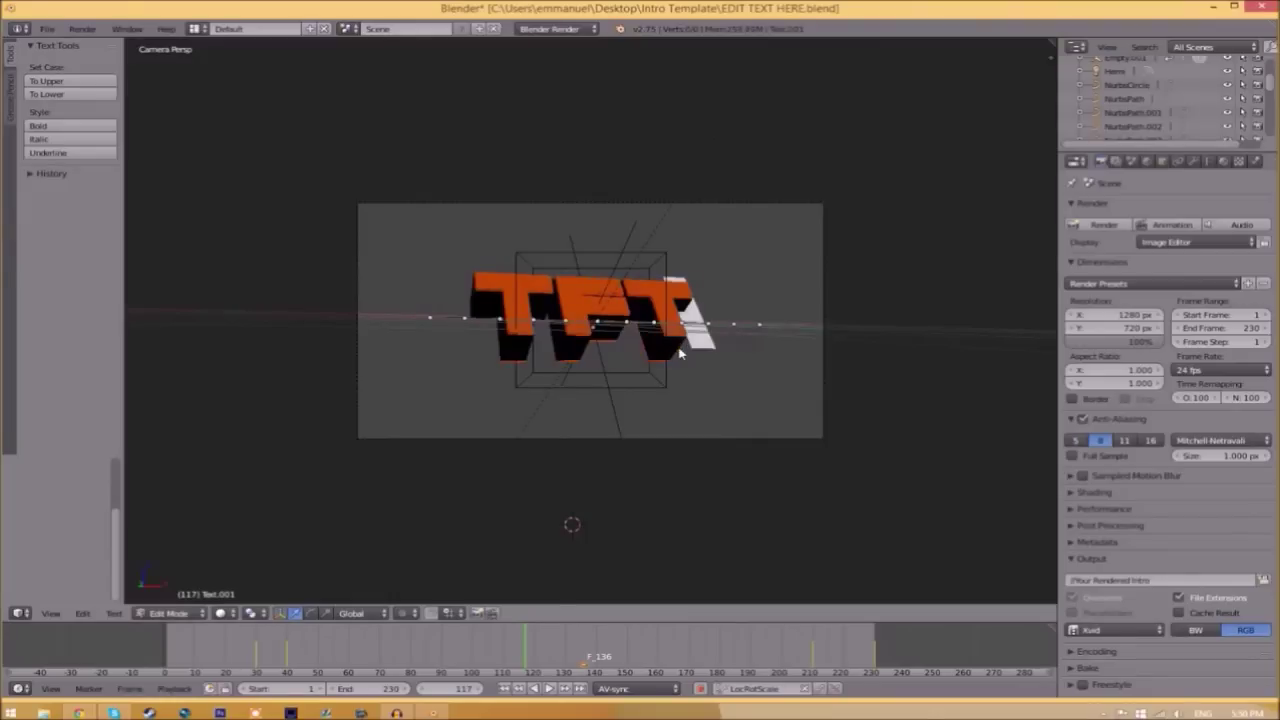
pyautogui.press('Tab')
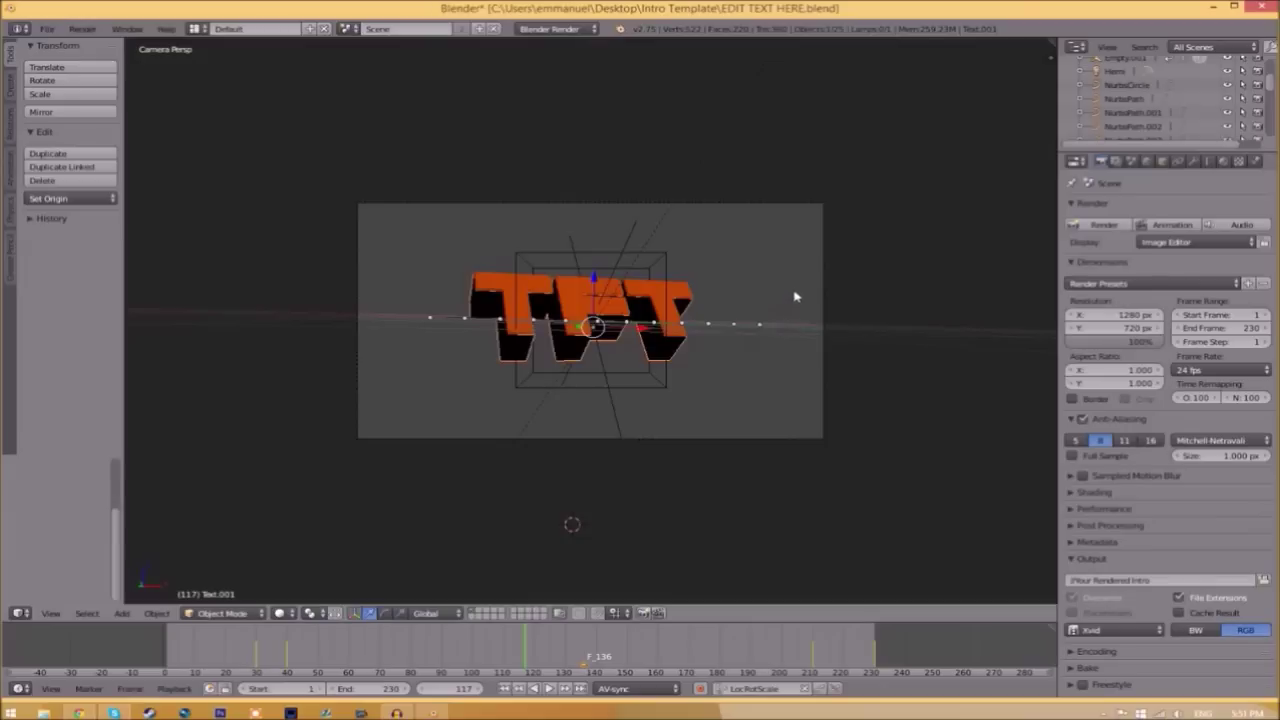
# Give the first TFT text object the Space Comics font from C:\Windows\Fonts
pyautogui.click(1208, 162)
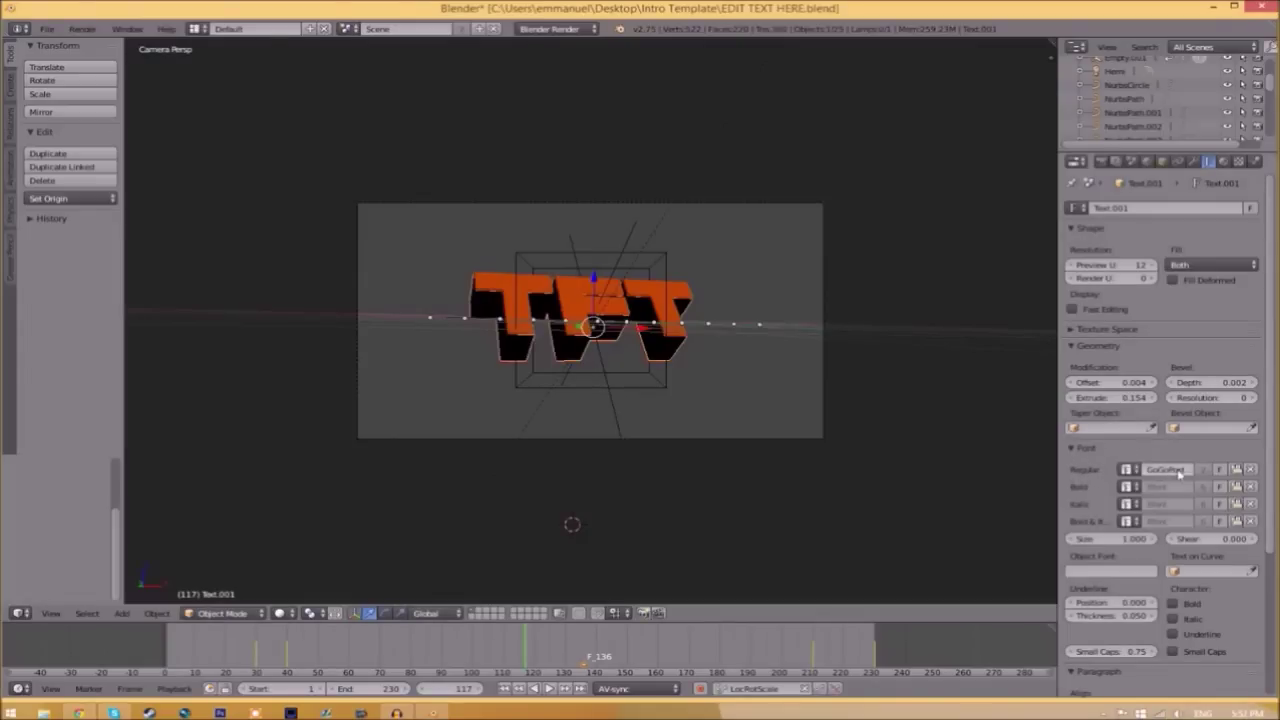
pyautogui.click(1234, 470)
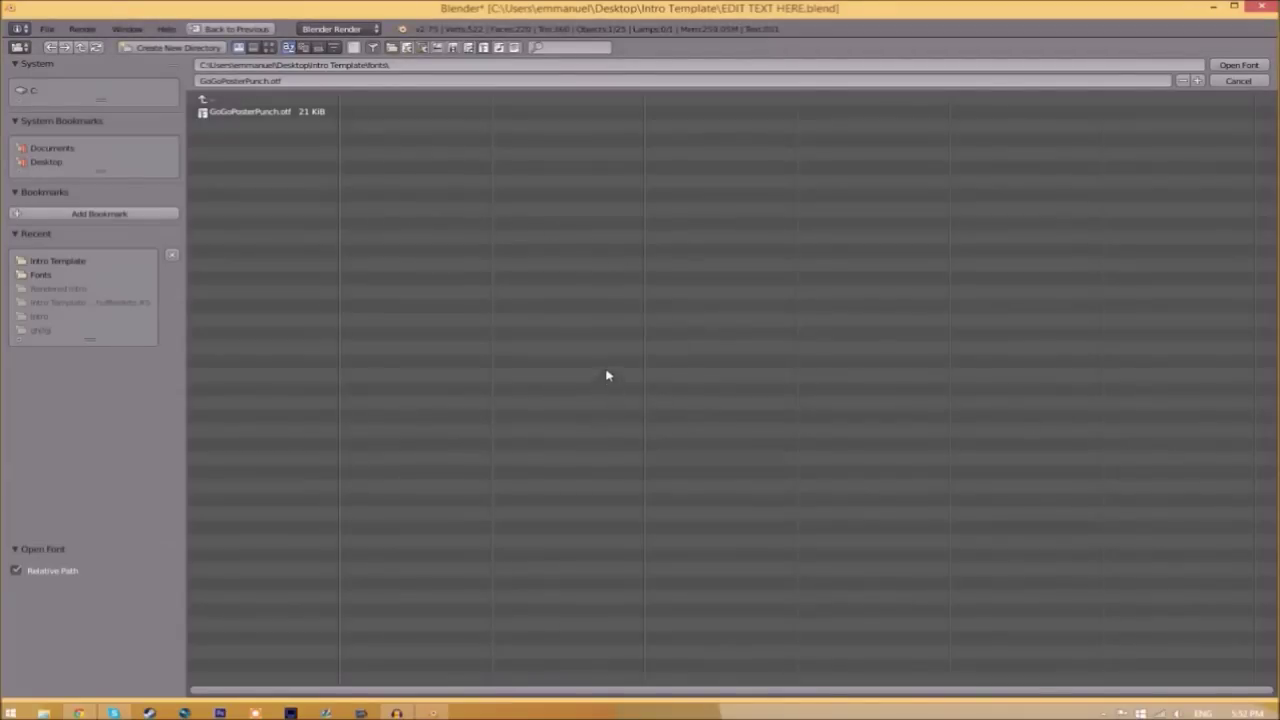
pyautogui.click(34, 92)
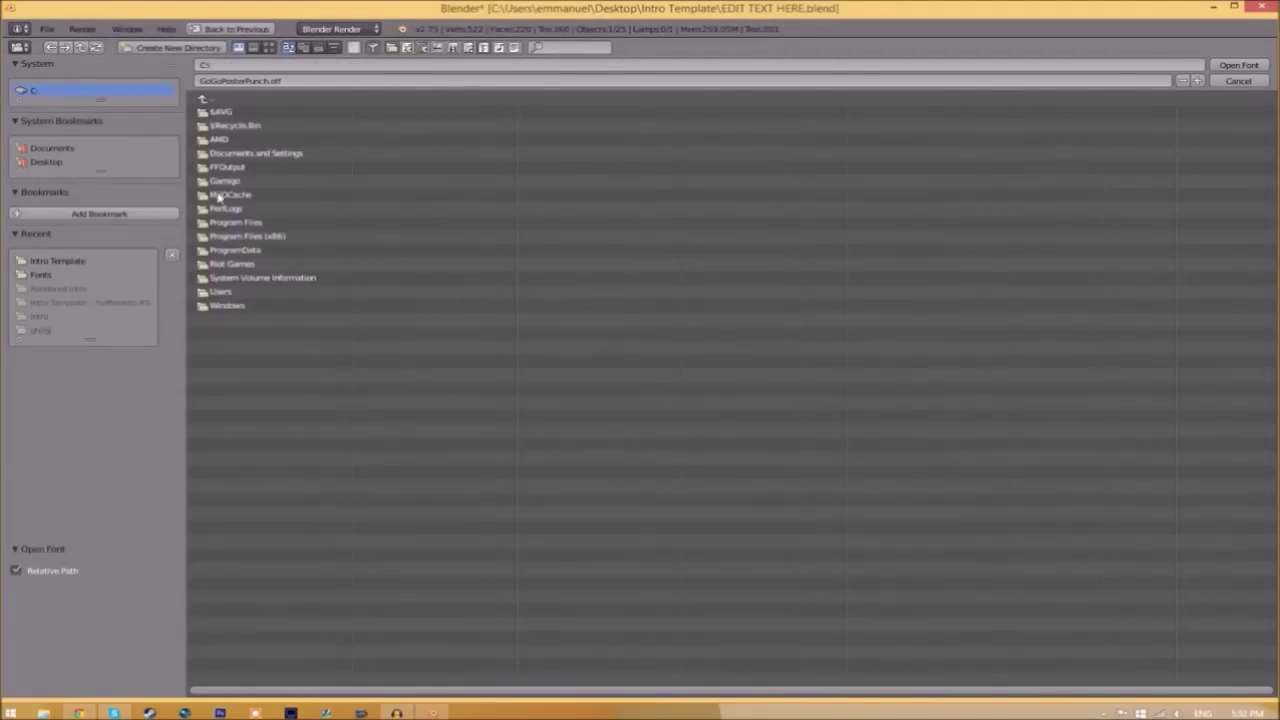
pyautogui.click(238, 305)
pyautogui.click(222, 374)
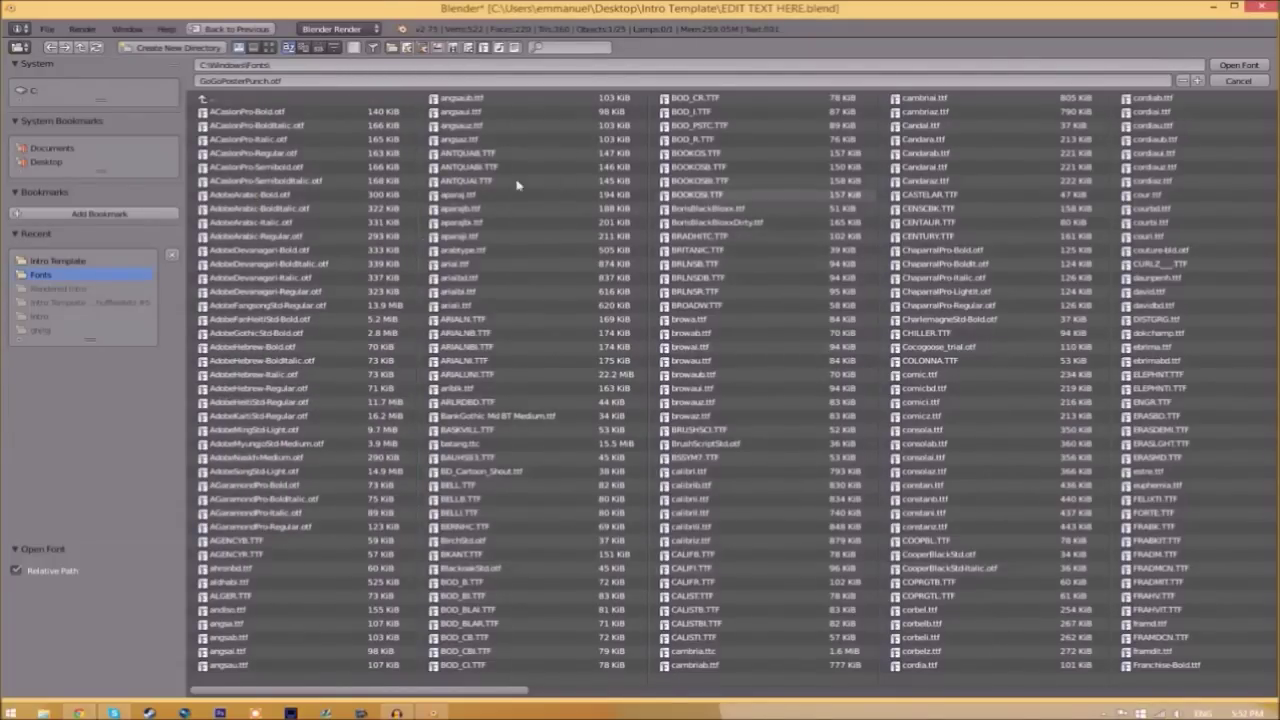
pyautogui.moveTo(350, 690); pyautogui.dragTo(1132, 680)
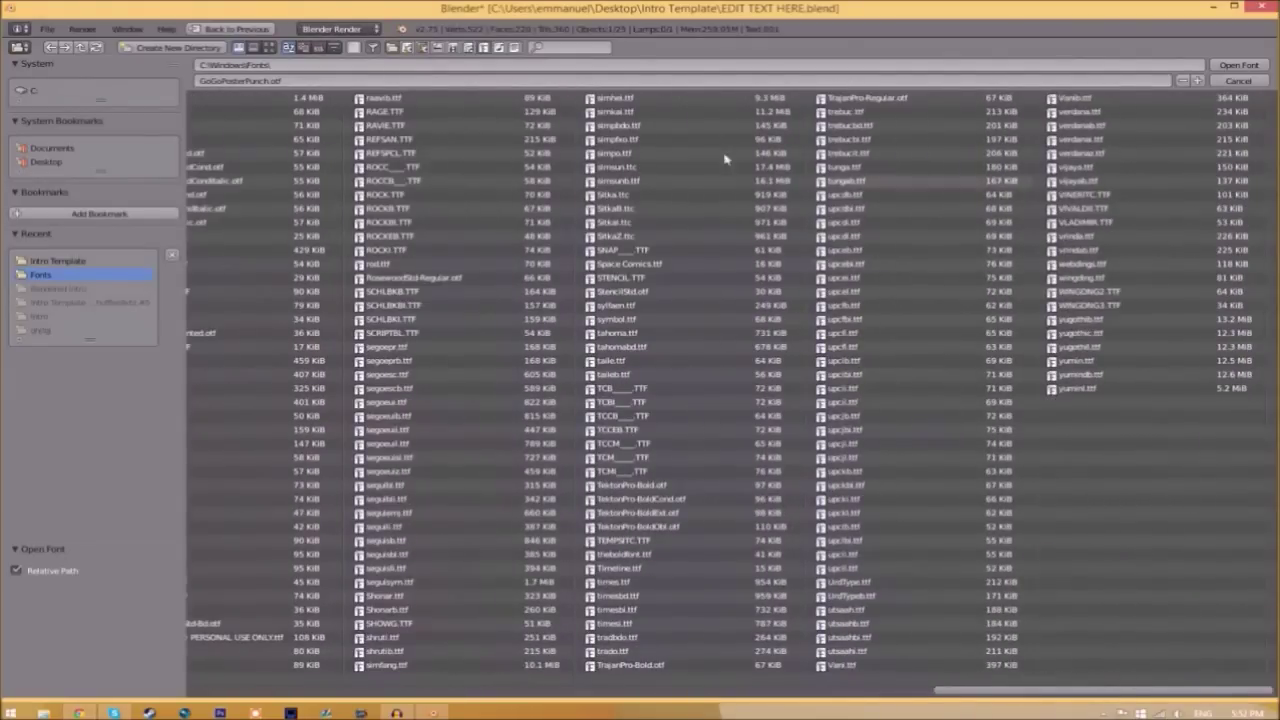
pyautogui.click(660, 265)
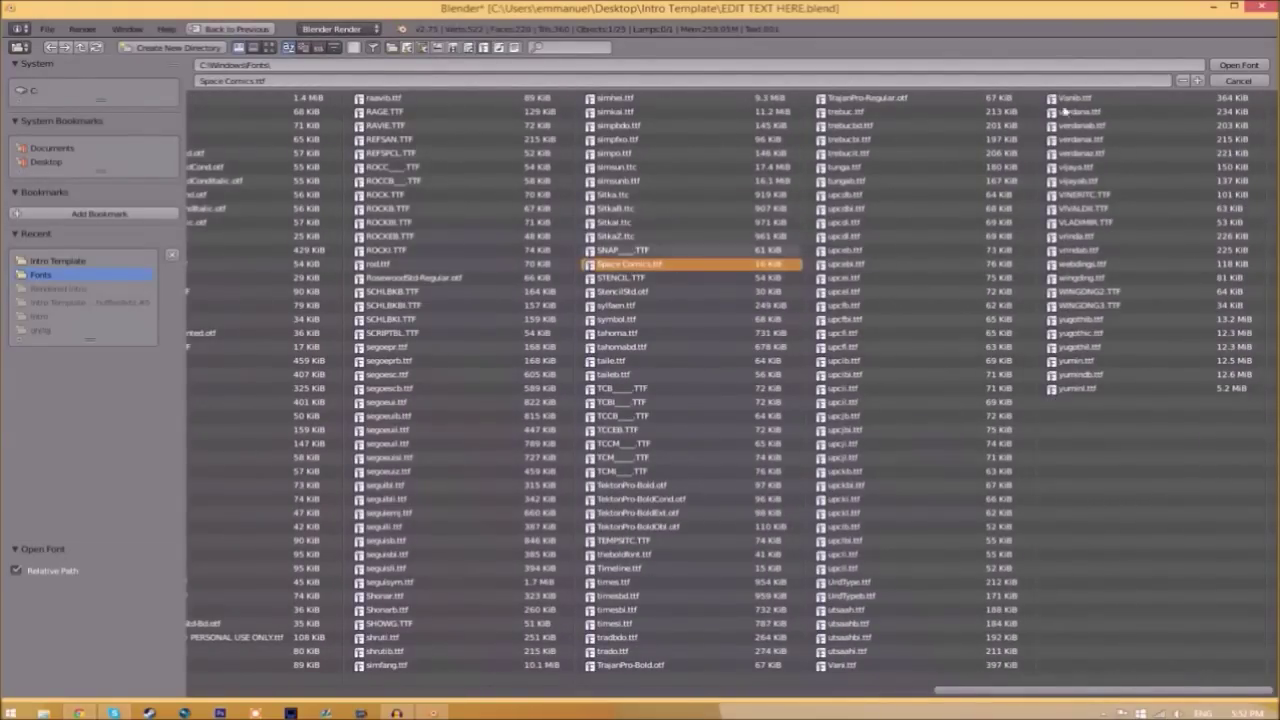
pyautogui.click(1238, 65)
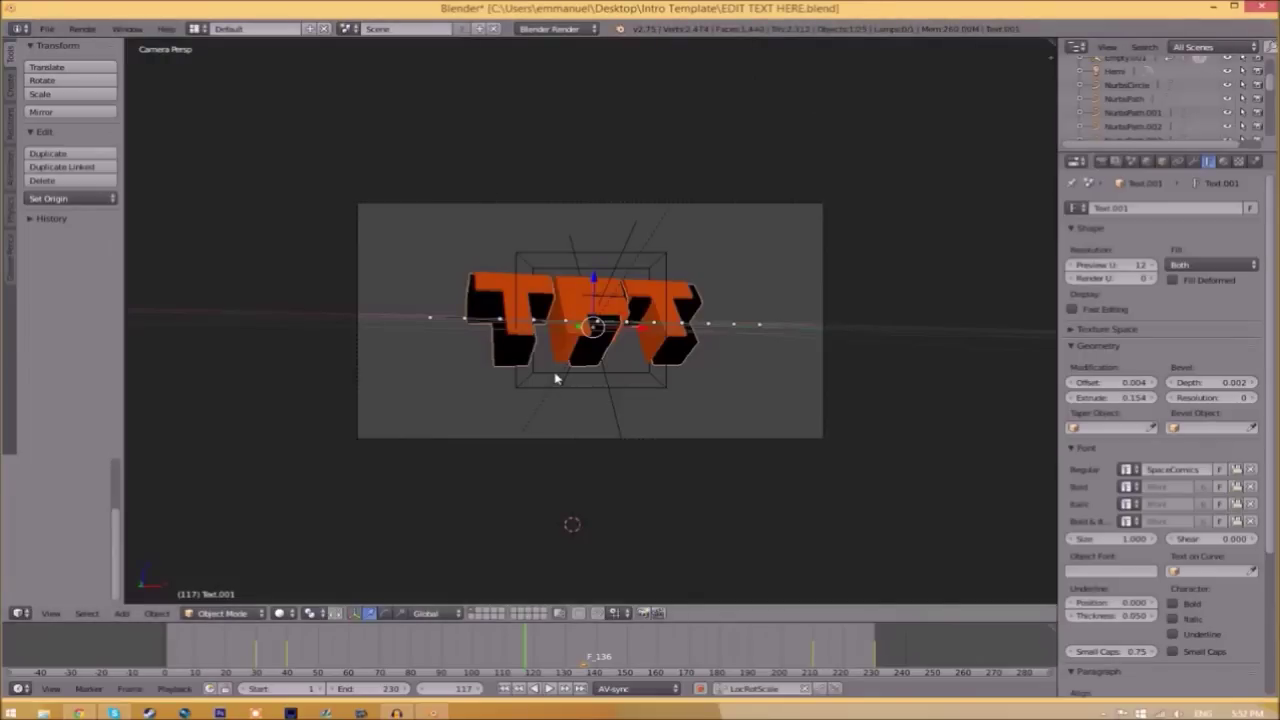
# Give the other TFT text object the Space Comics font too
pyautogui.rightClick(572, 311)
pyautogui.click(1237, 470)
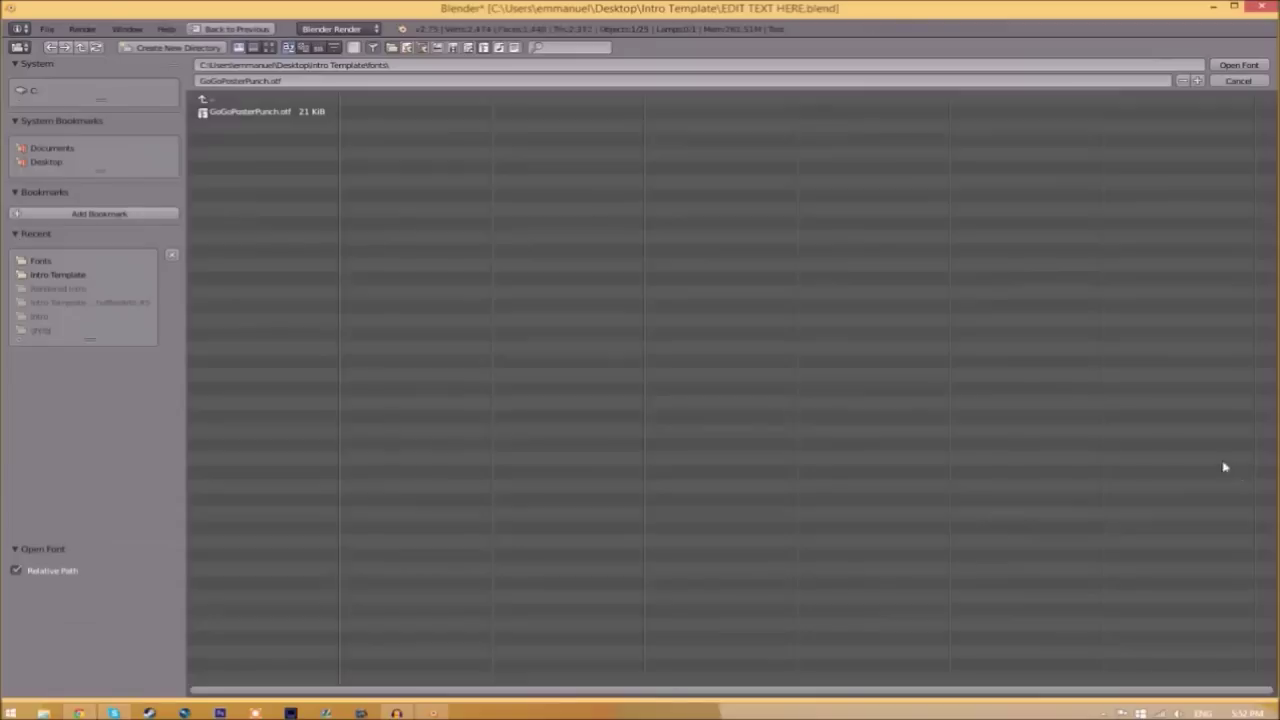
pyautogui.click(33, 91)
pyautogui.click(227, 305)
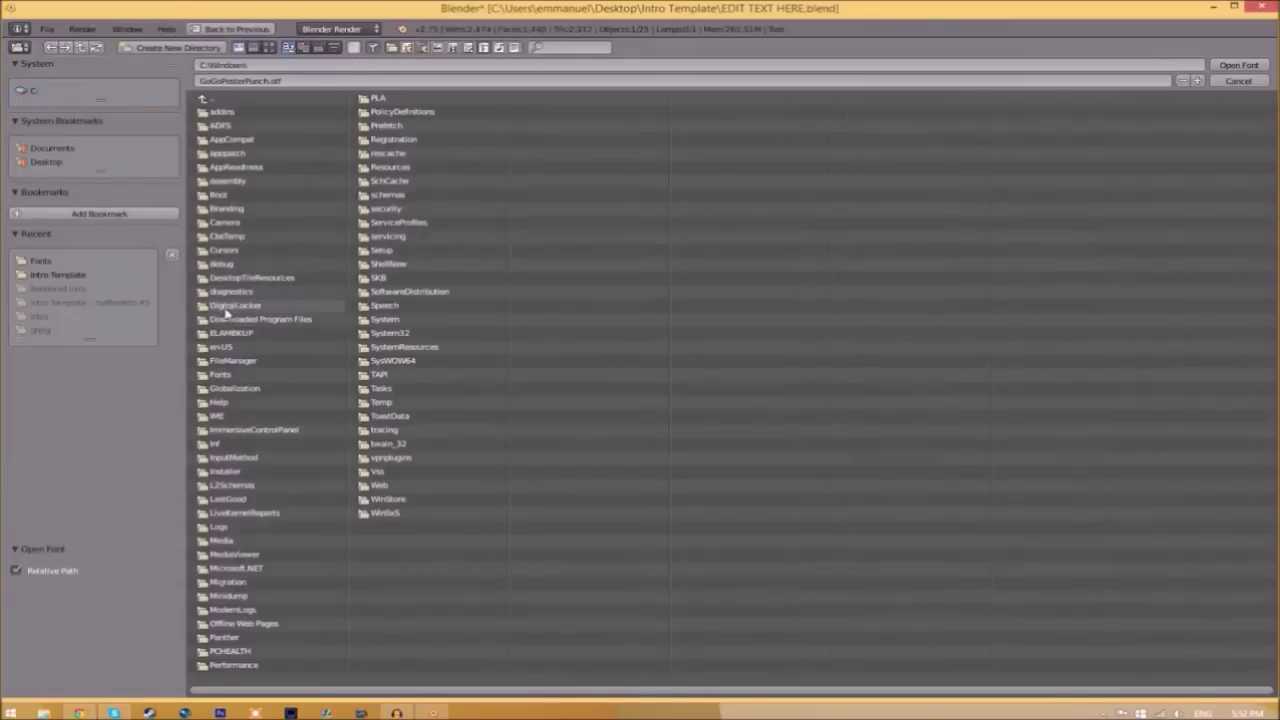
pyautogui.click(237, 372)
pyautogui.click(625, 256)
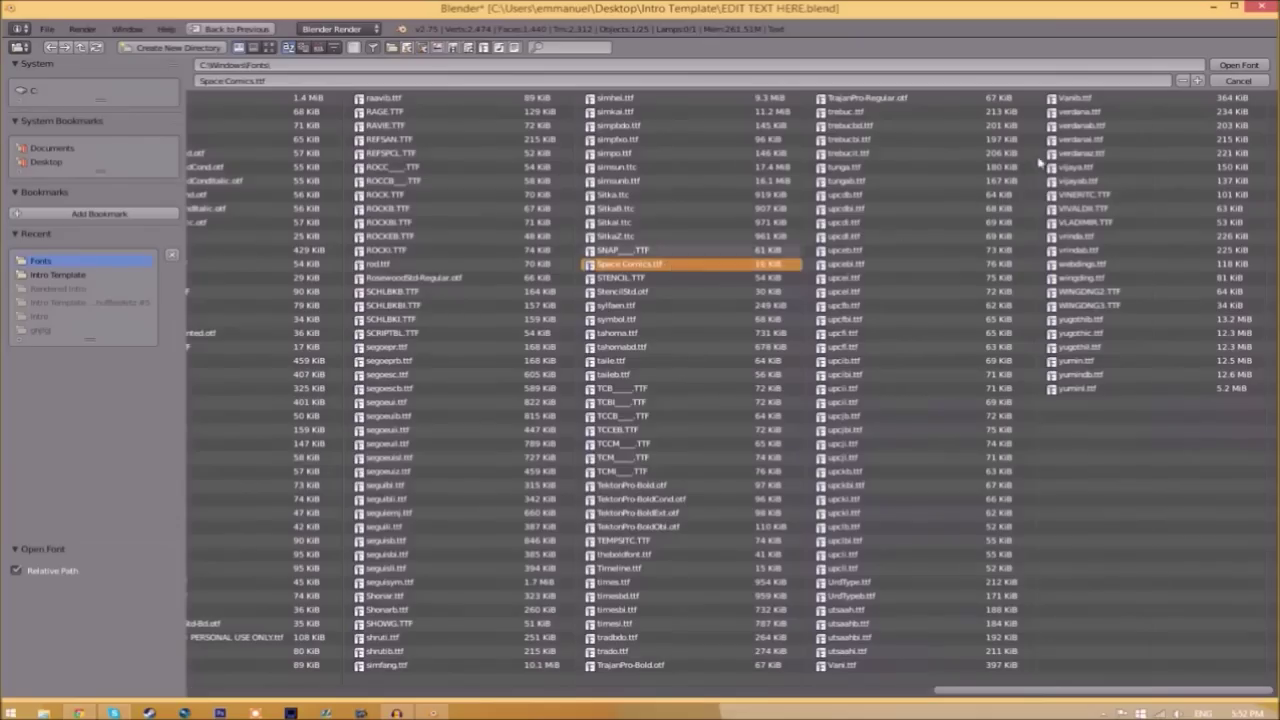
pyautogui.click(1237, 65)
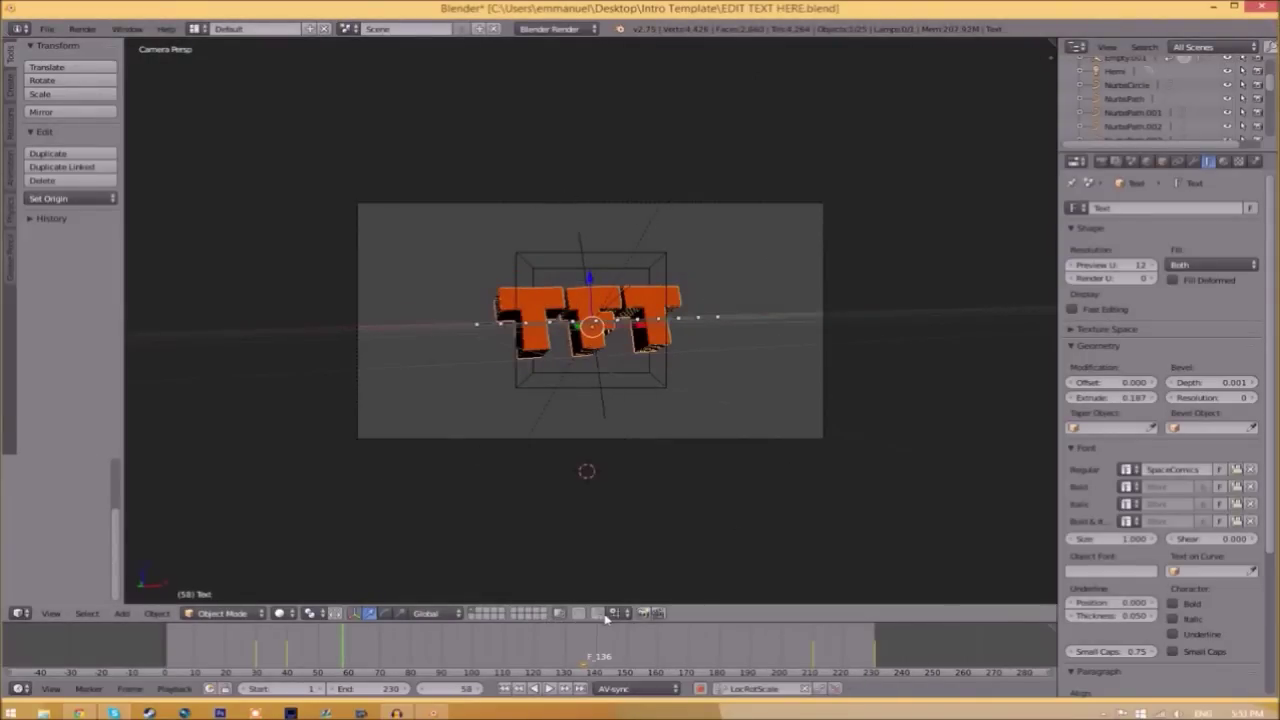
# Set the render output file format to MPEG with MPEG-4 encoding
pyautogui.click(1101, 162)
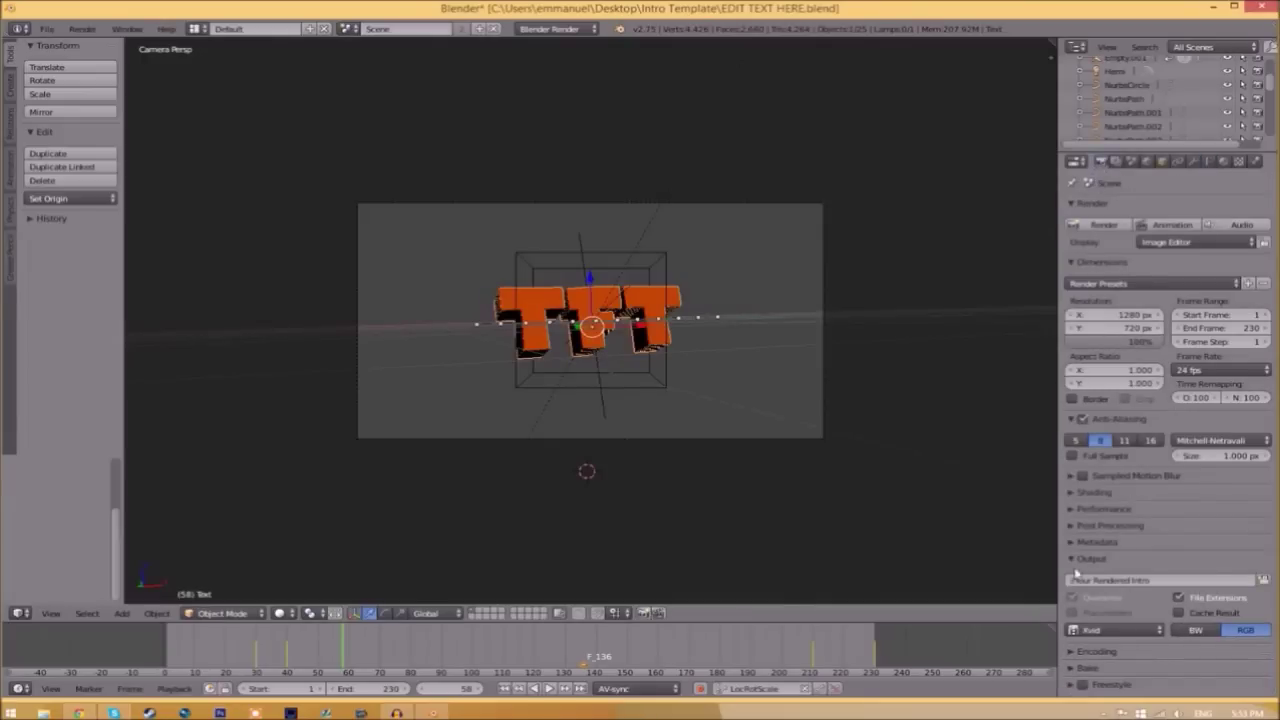
pyautogui.click(1129, 632)
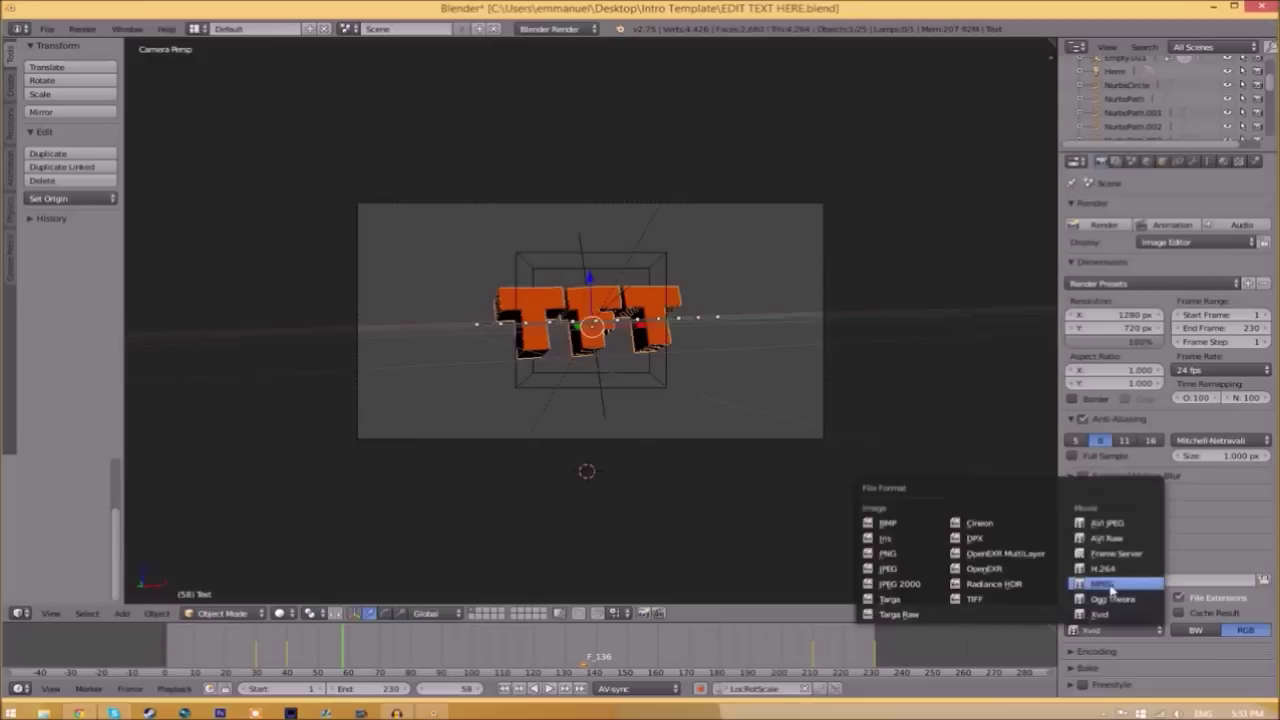
pyautogui.click(1125, 588)
pyautogui.click(1078, 652)
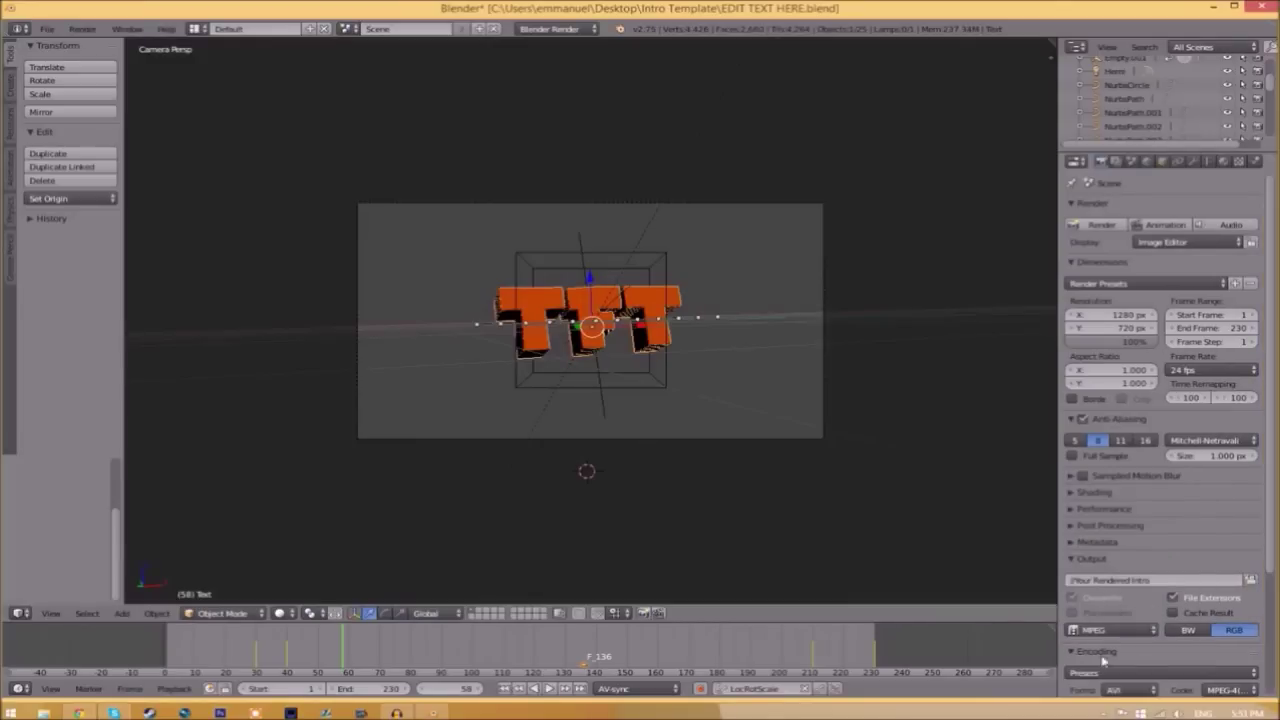
pyautogui.scroll(-4, 1270, 562)
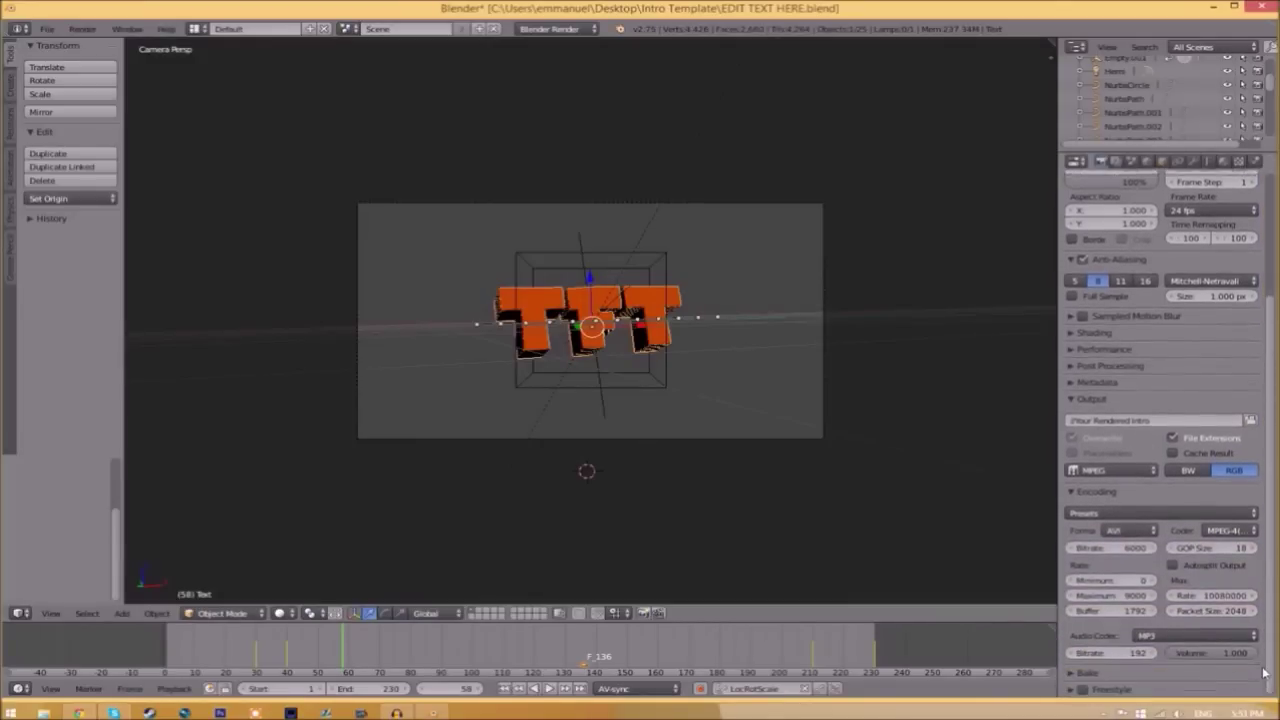
pyautogui.click(1127, 531)
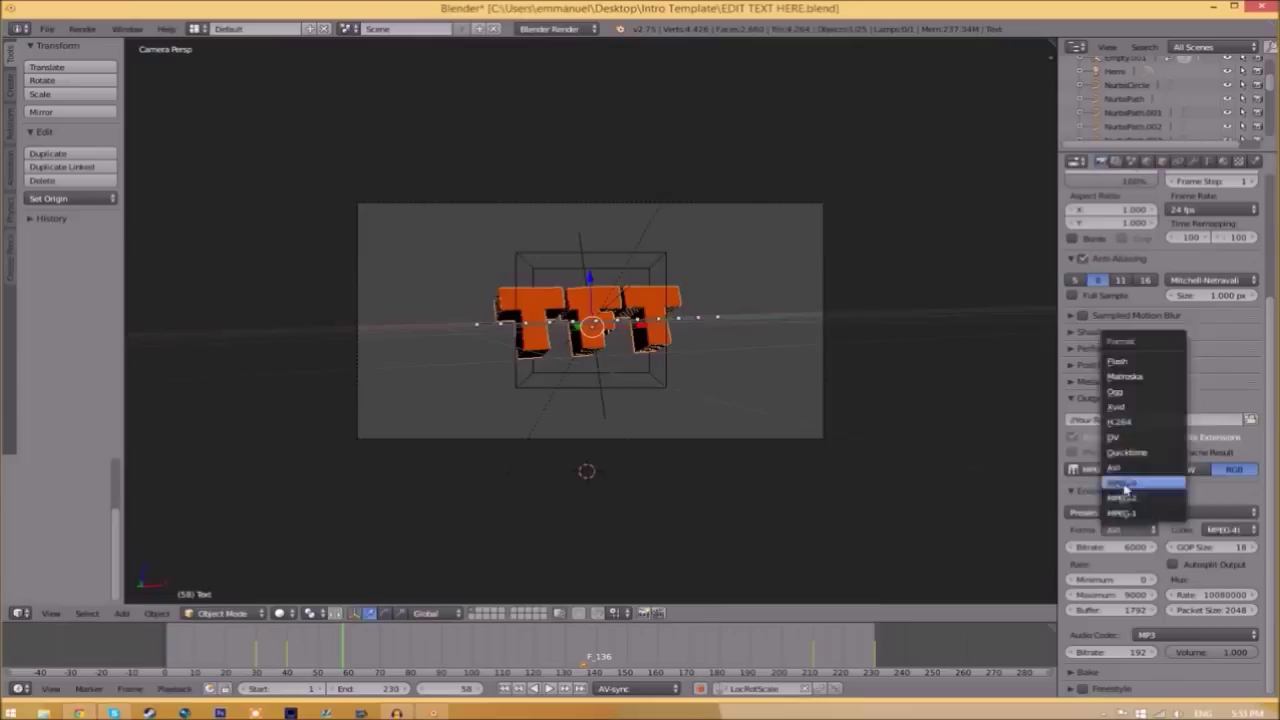
pyautogui.click(1124, 493)
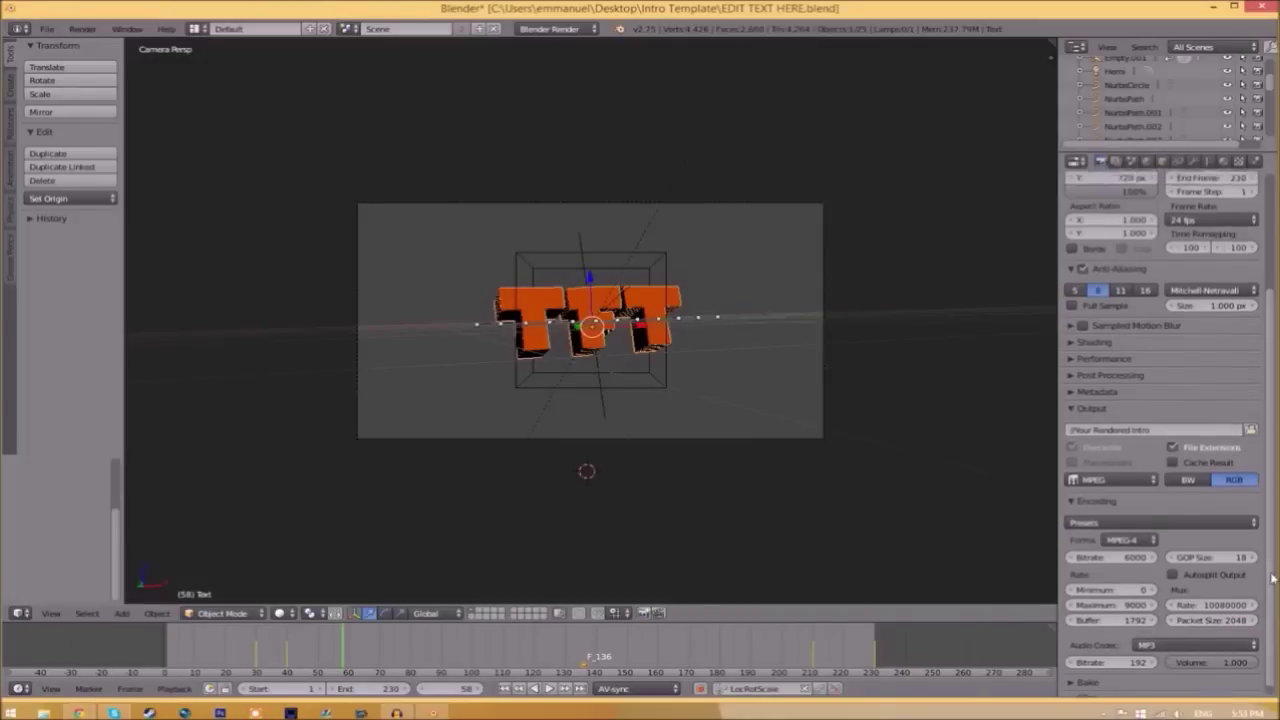
pyautogui.scroll(5, 1268, 607)
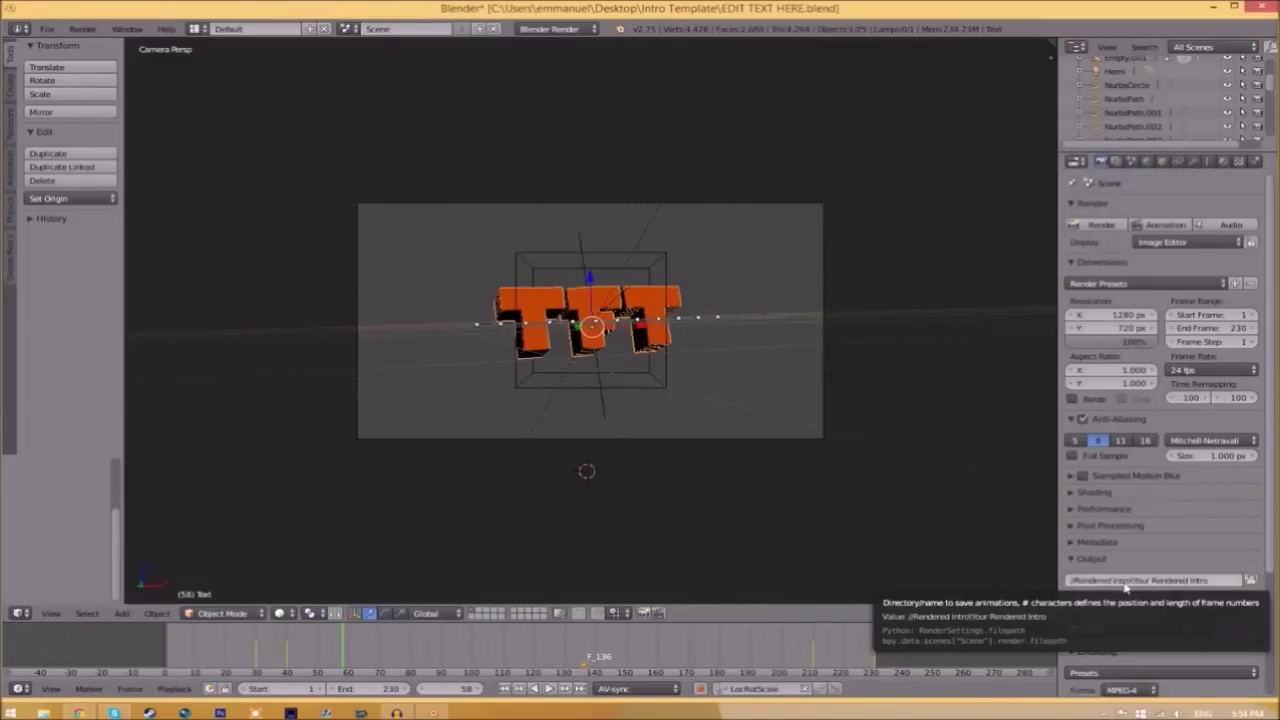
# Set the render output path to the Rendered Intro folder
pyautogui.click(1251, 581)
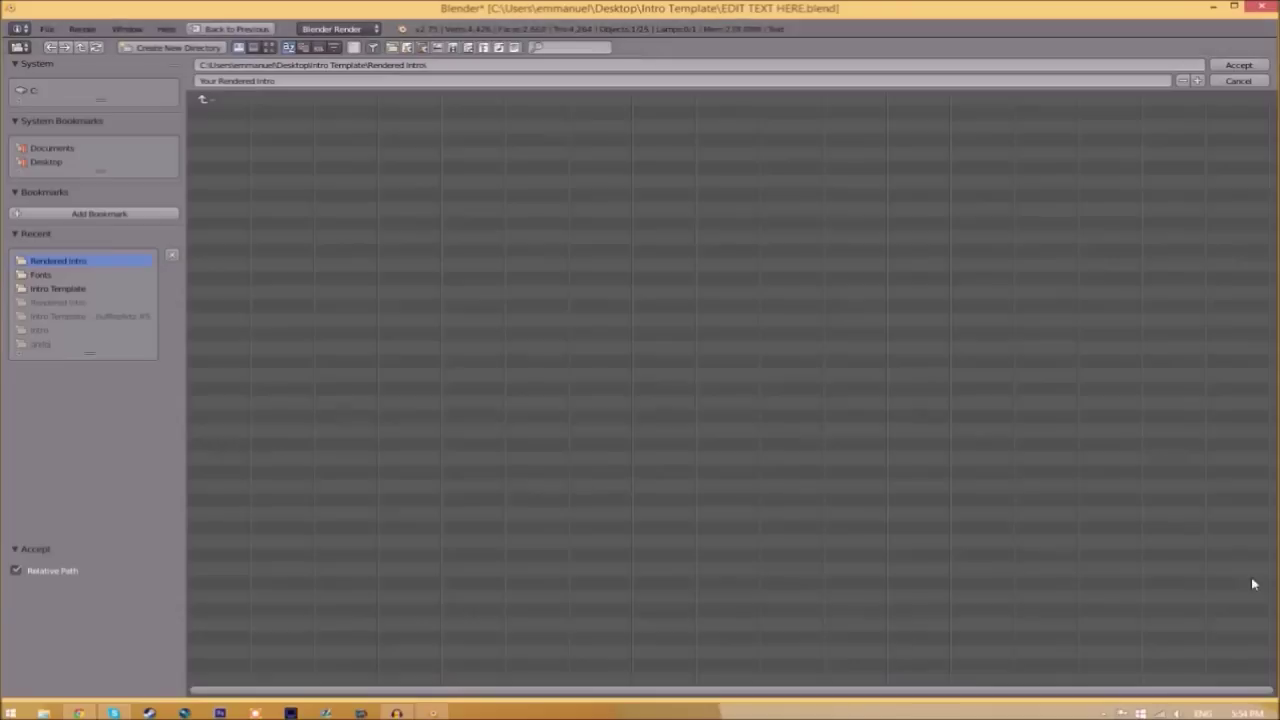
pyautogui.press('BackSpace')
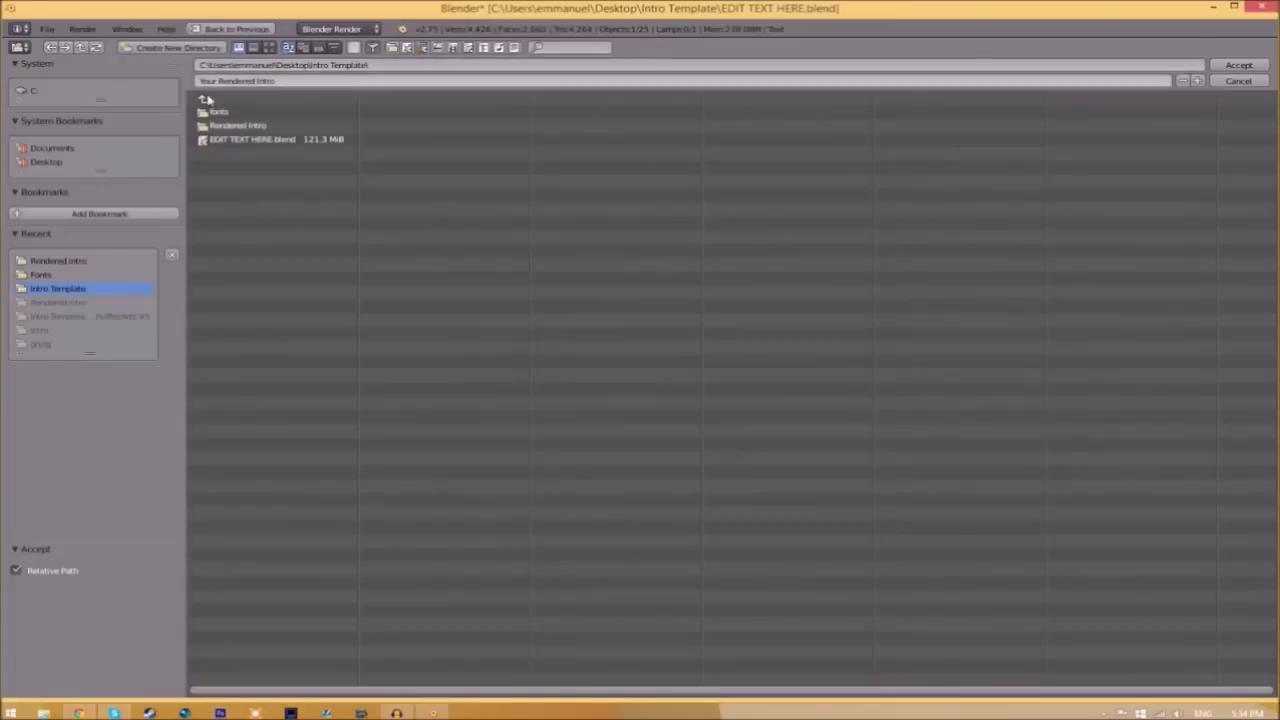
pyautogui.click(238, 129)
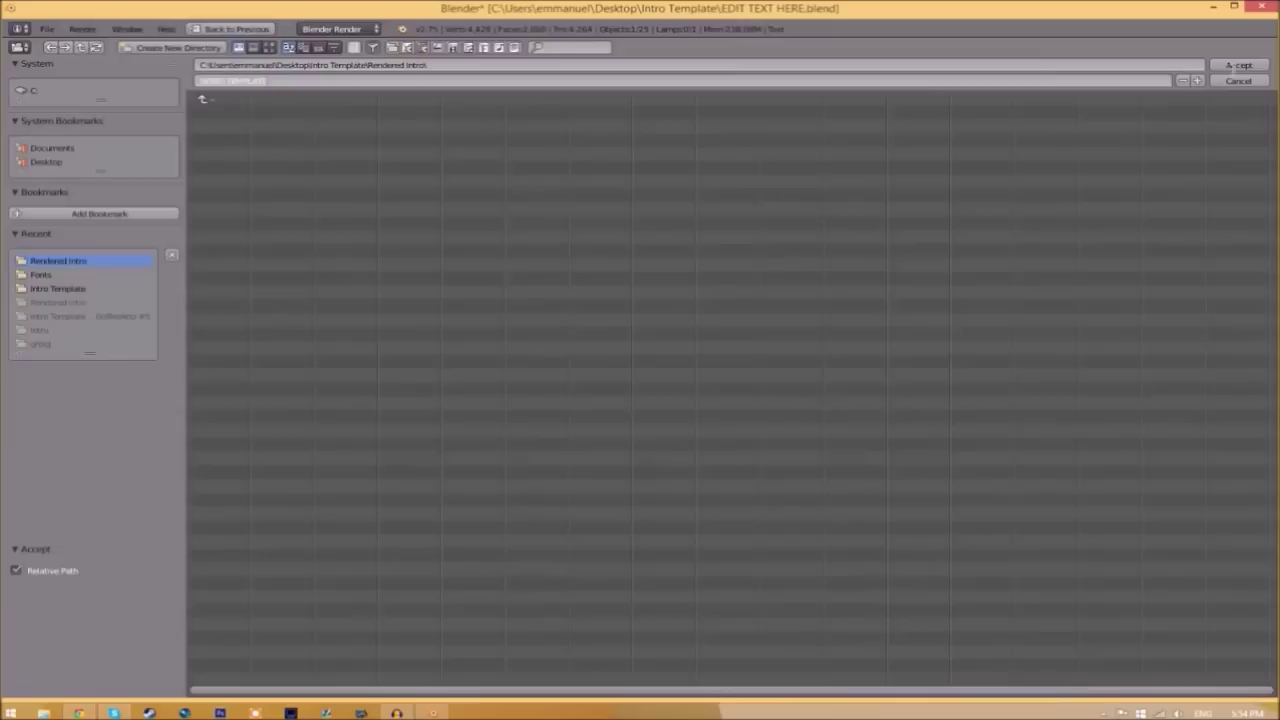
pyautogui.click(1242, 65)
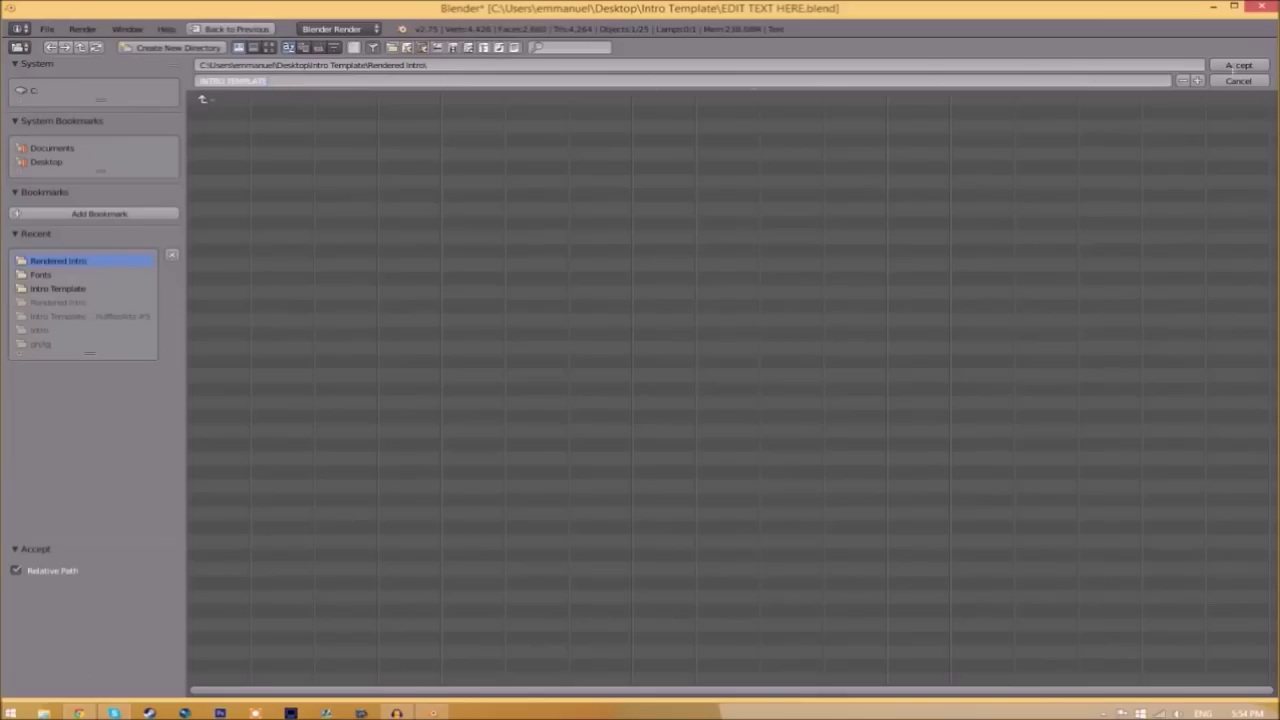
# Render the full TFT intro animation via Render > Render Animation
pyautogui.click(1240, 66)
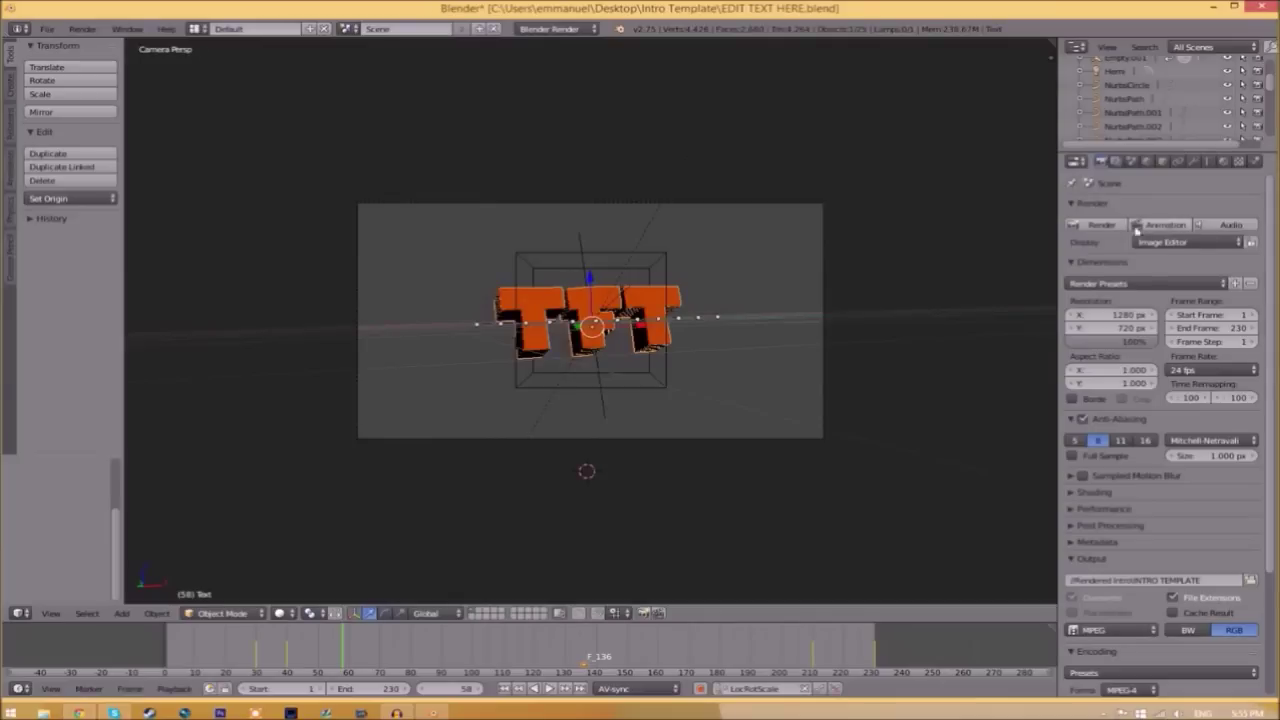
pyautogui.click(82, 28)
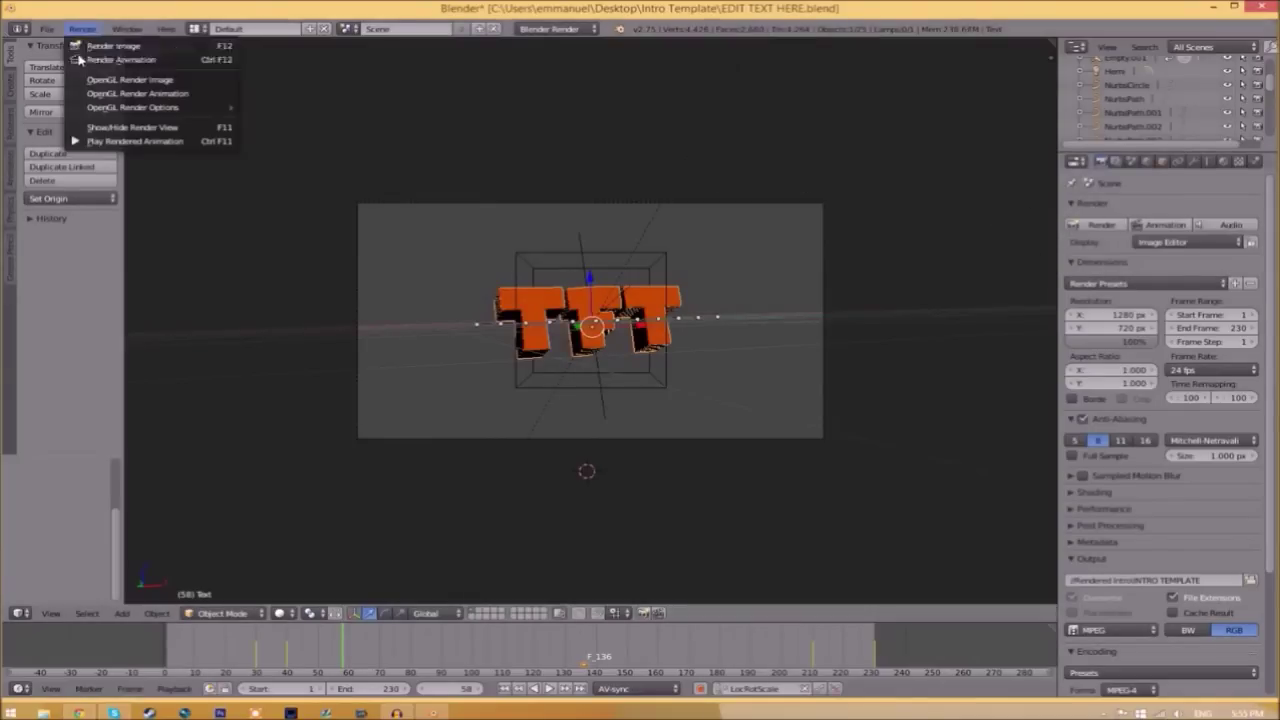
pyautogui.click(96, 59)
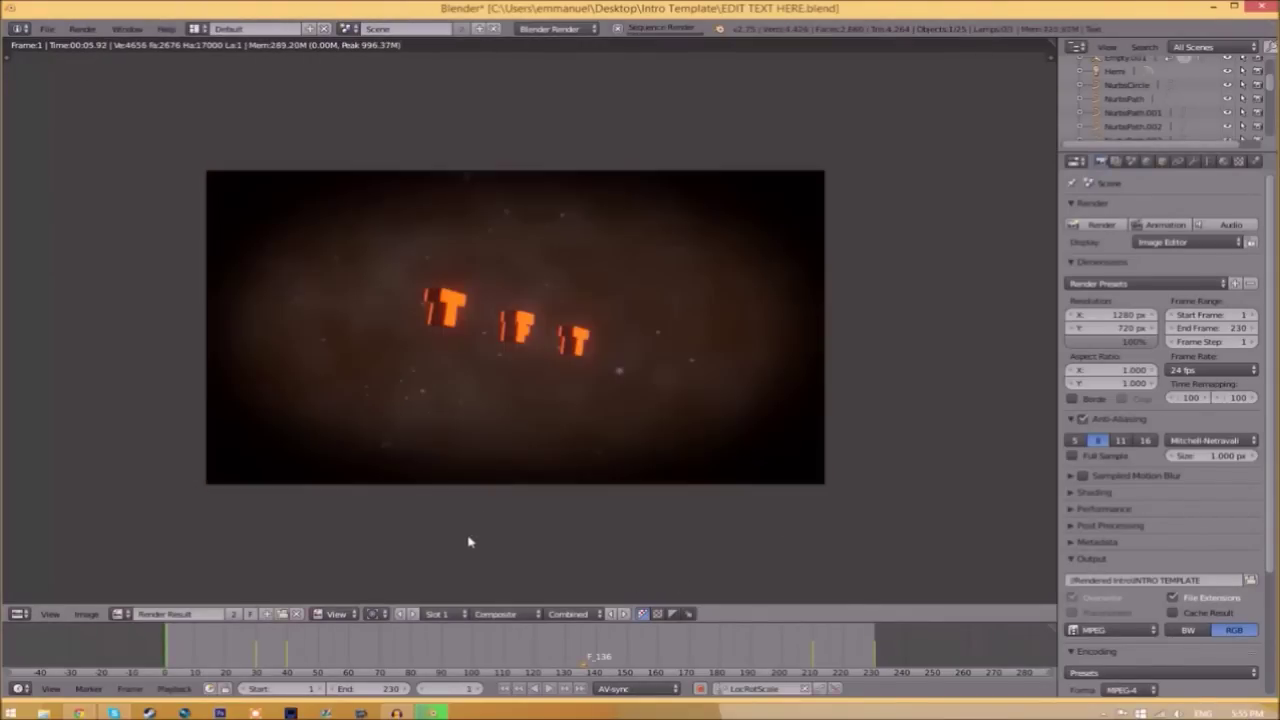
pyautogui.press('F12')
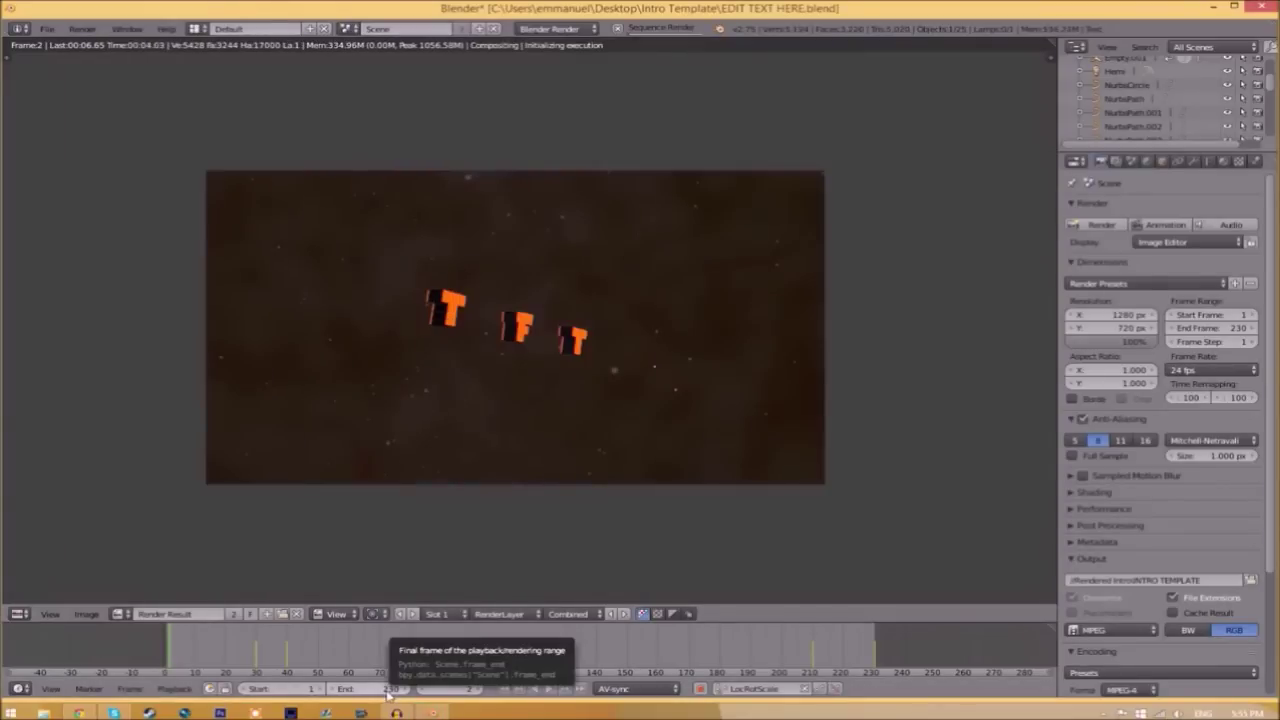
pyautogui.press('F12')
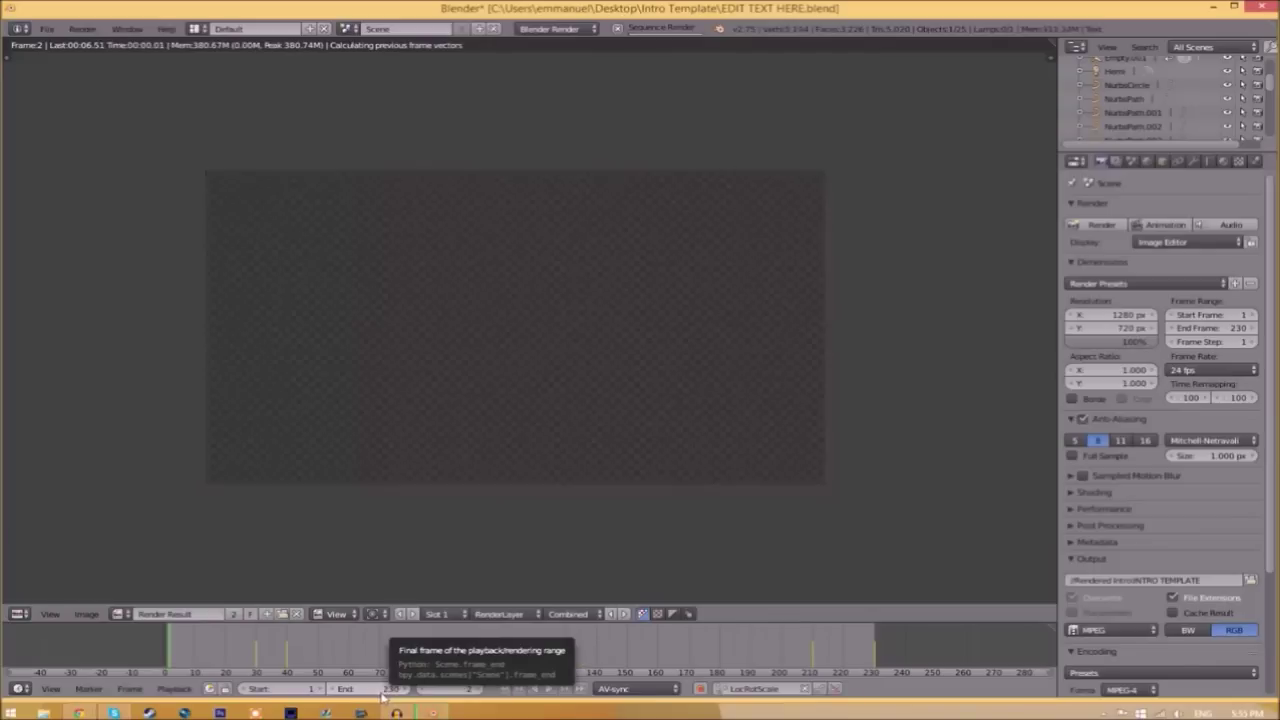